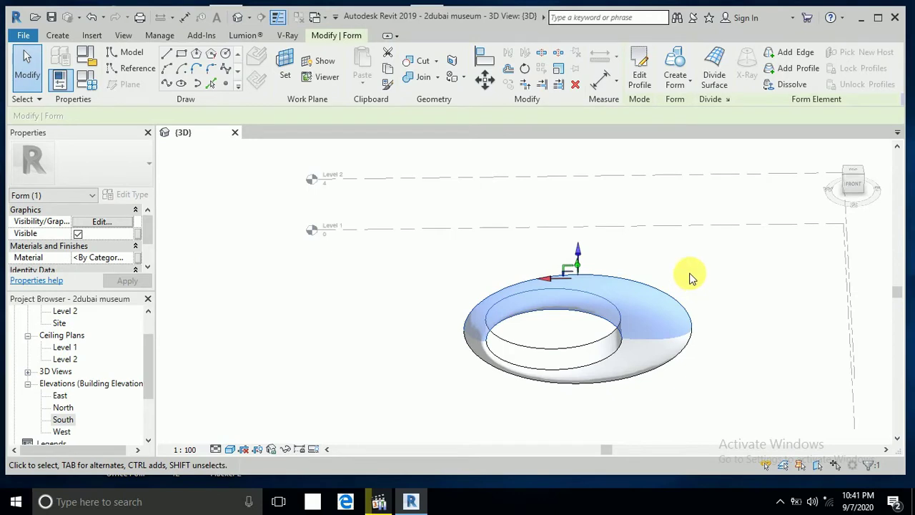
# - Divide the upper surface of the ring-shaped mass and apply the Triangle (flat) pattern to it
pyautogui.click(712, 78)
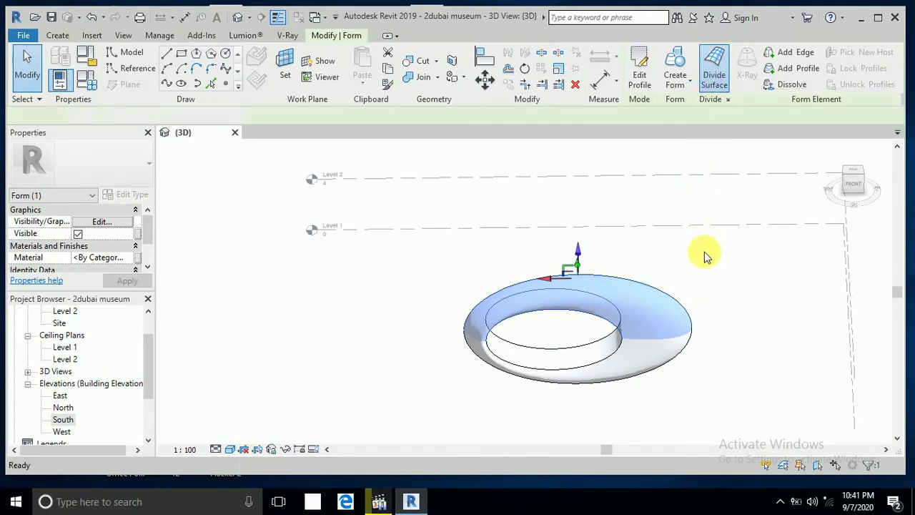
pyautogui.click(664, 289)
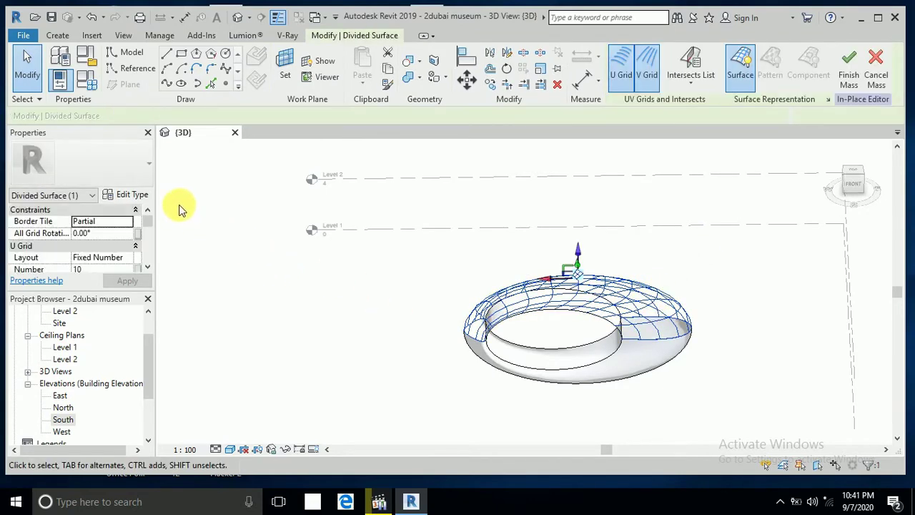
pyautogui.click(148, 165)
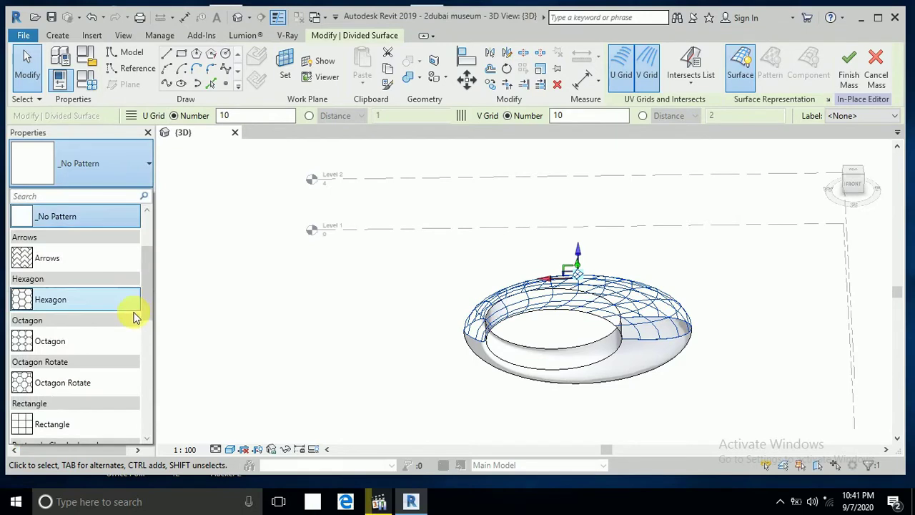
pyautogui.scroll(-4, 117, 351)
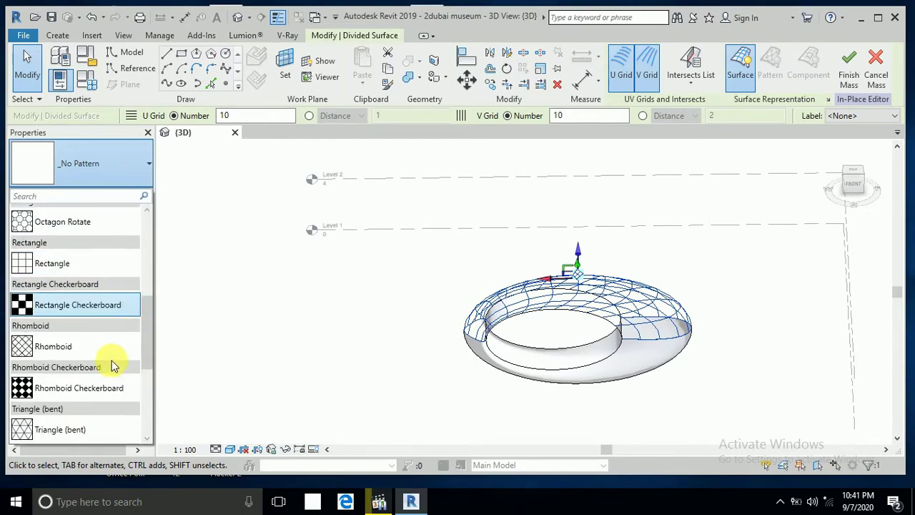
pyautogui.scroll(-1, 111, 365)
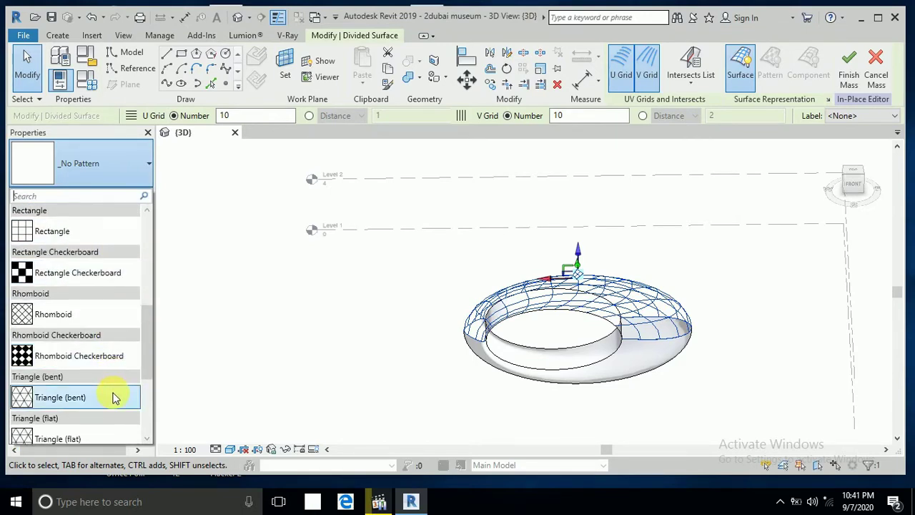
pyautogui.scroll(-1, 114, 408)
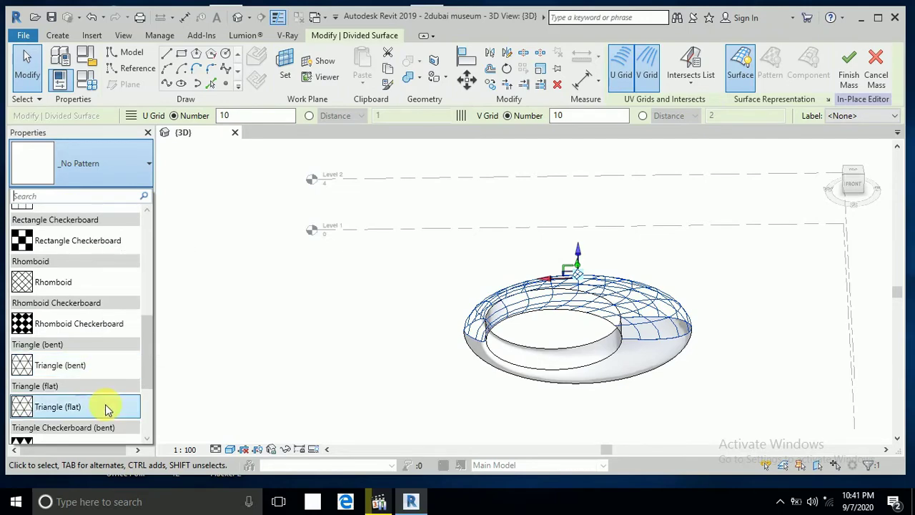
pyautogui.click(107, 407)
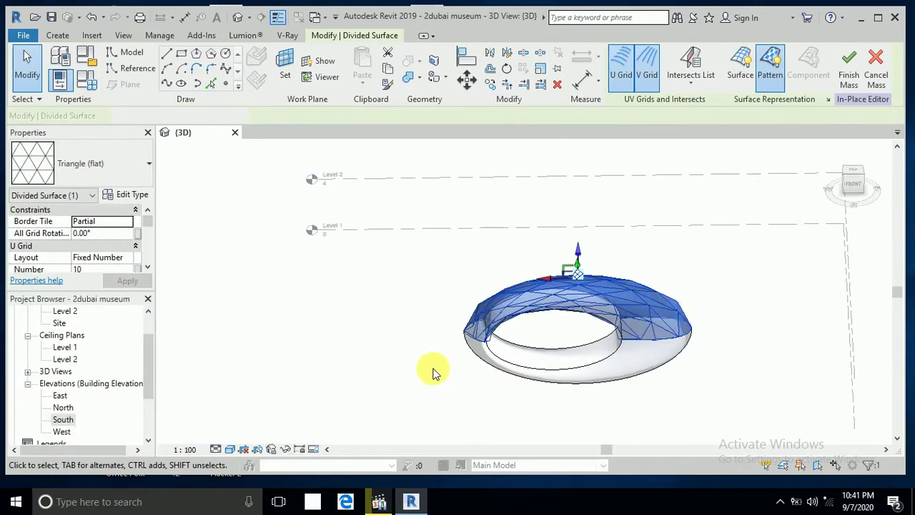
pyautogui.press('Escape')
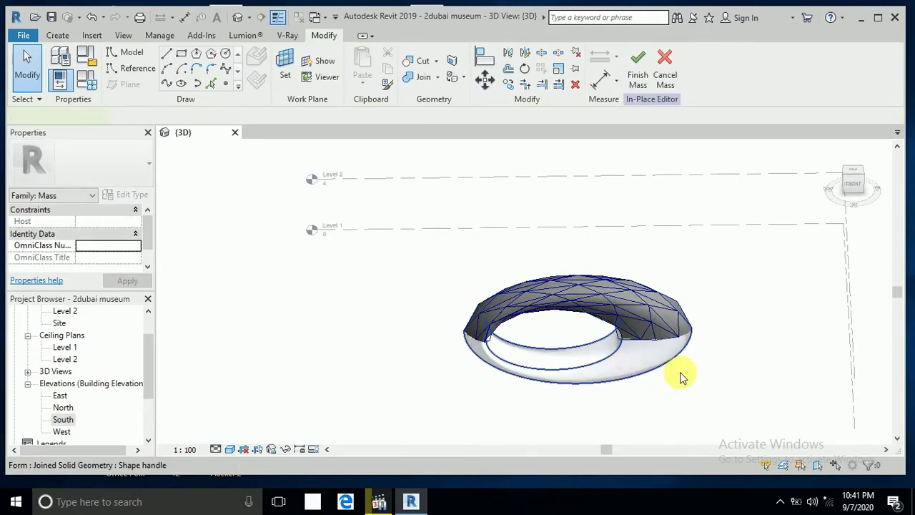
# - Divide the lower surface of the ring-shaped mass and give it the Triangle (flat) pattern
pyautogui.click(679, 371)
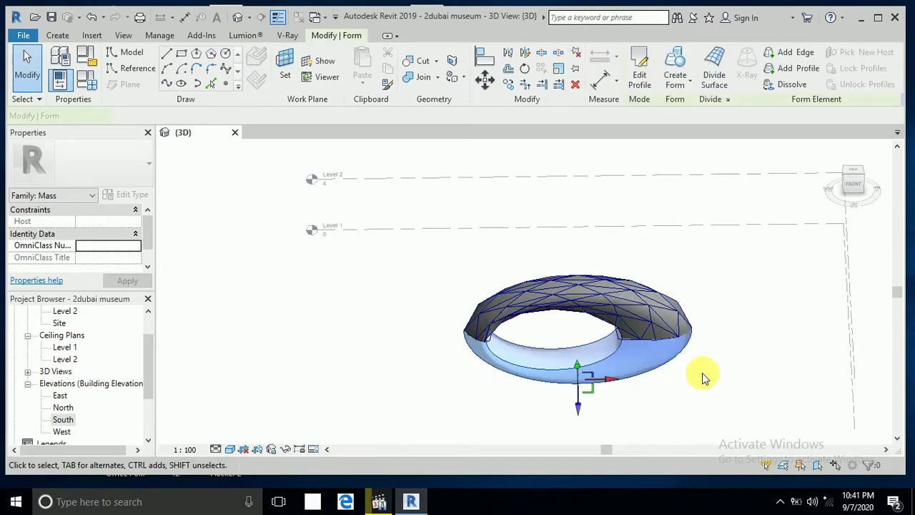
pyautogui.click(716, 74)
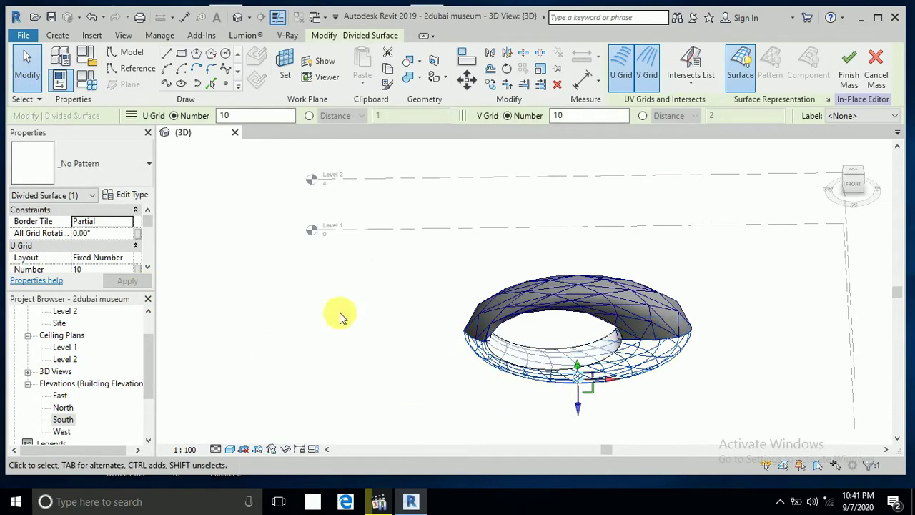
pyautogui.click(148, 166)
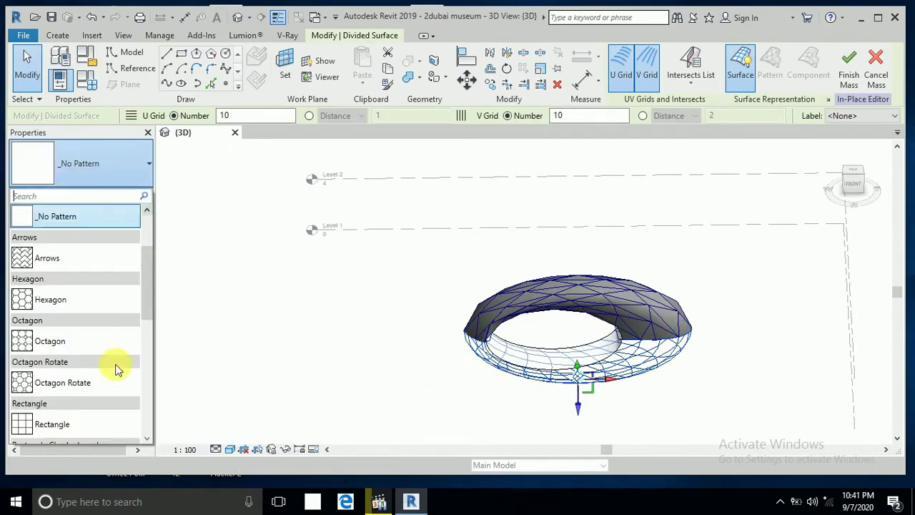
pyautogui.scroll(-4, 107, 393)
pyautogui.scroll(-1, 94, 410)
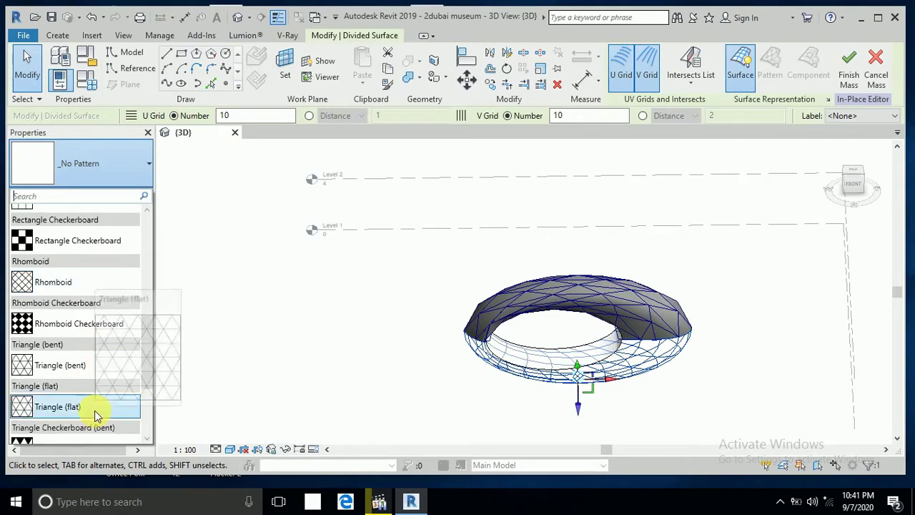
pyautogui.click(99, 408)
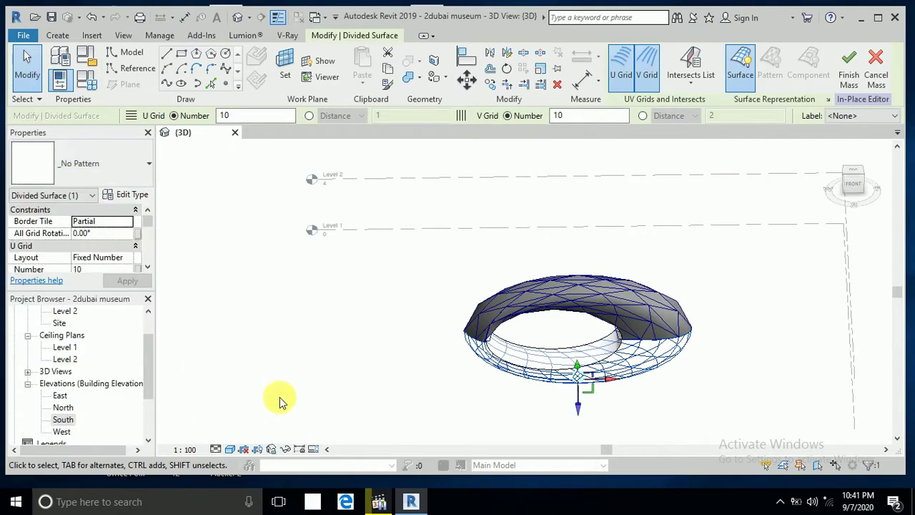
pyautogui.click(344, 395)
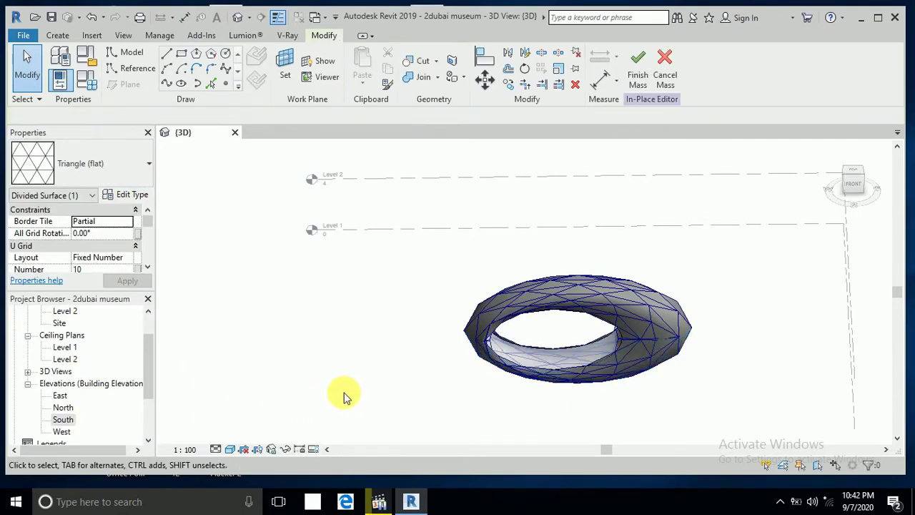
# - Set both the U grid and V grid numbers of the upper divided surface to 60
pyautogui.keyDown('shift'); pyautogui.moveTo(358, 409); pyautogui.dragTo(466, 336, button='middle'); pyautogui.keyUp('shift')
pyautogui.keyDown('shift'); pyautogui.moveTo(439, 388); pyautogui.dragTo(361, 378, button='middle'); pyautogui.keyUp('shift')
pyautogui.click(481, 288)
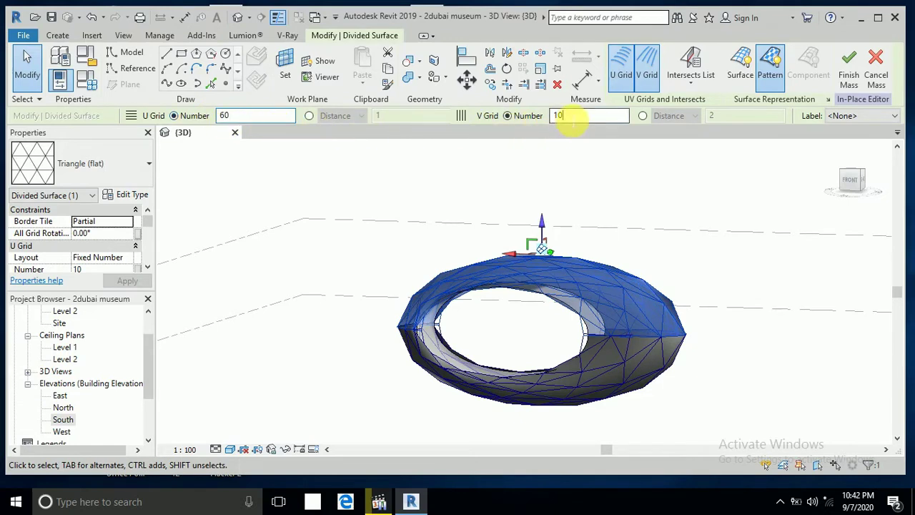
pyautogui.click(587, 163)
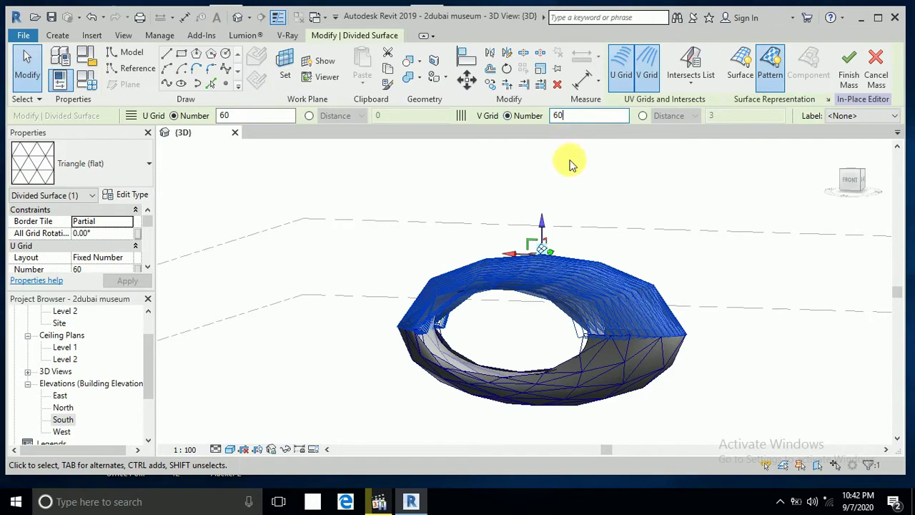
pyautogui.click(579, 177)
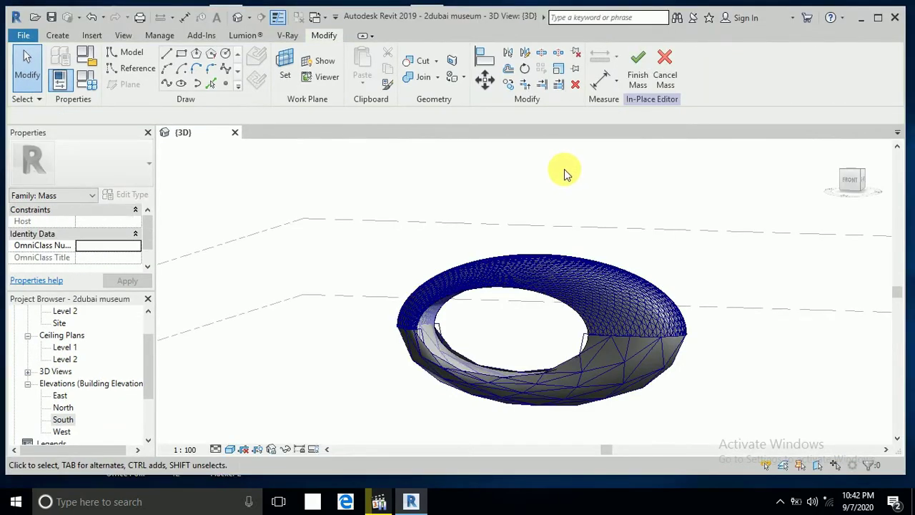
# - Set both the U grid and V grid numbers of the lower divided surface to 60
pyautogui.moveTo(680, 411); pyautogui.dragTo(719, 393, button='middle')
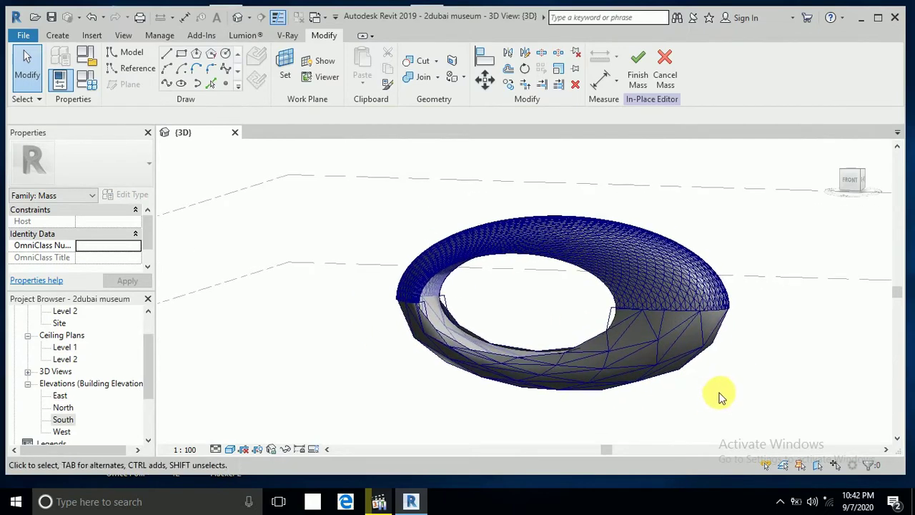
pyautogui.click(657, 363)
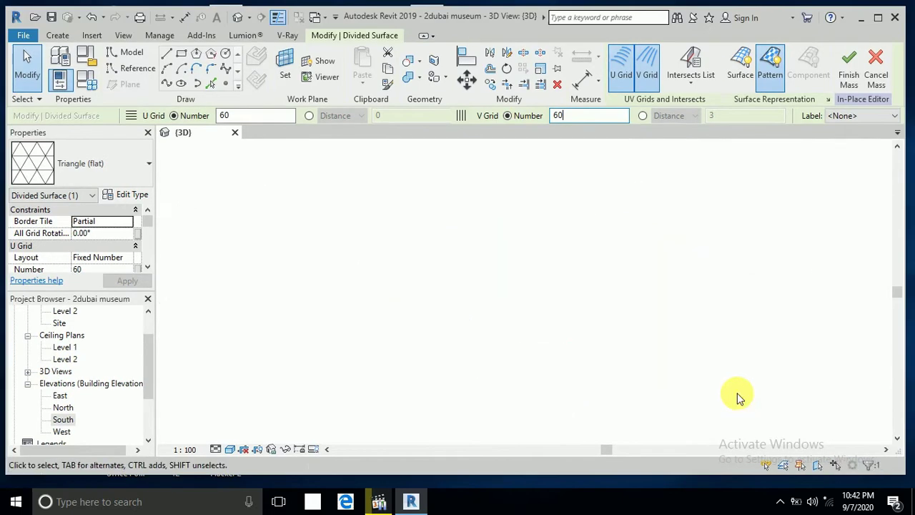
pyautogui.click(688, 407)
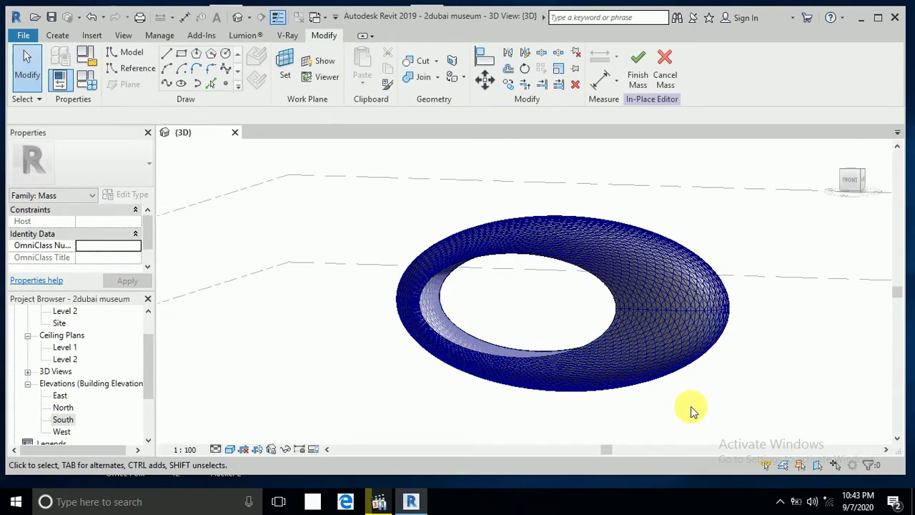
pyautogui.keyDown('shift'); pyautogui.moveTo(688, 410); pyautogui.dragTo(662, 406, button='middle'); pyautogui.keyUp('shift')
pyautogui.scroll(1, 690, 396)
pyautogui.scroll(2, 692, 406)
pyautogui.scroll(-2, 686, 404)
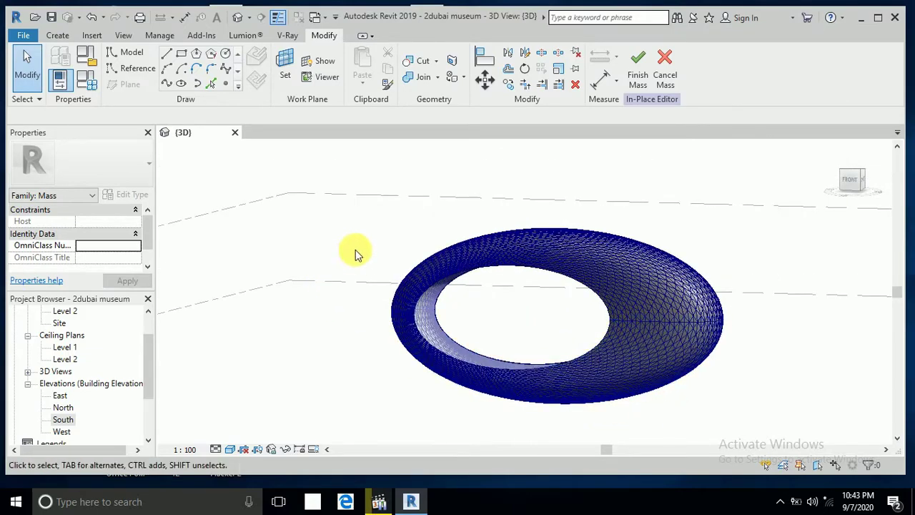
pyautogui.moveTo(357, 253); pyautogui.dragTo(413, 266, button='middle')
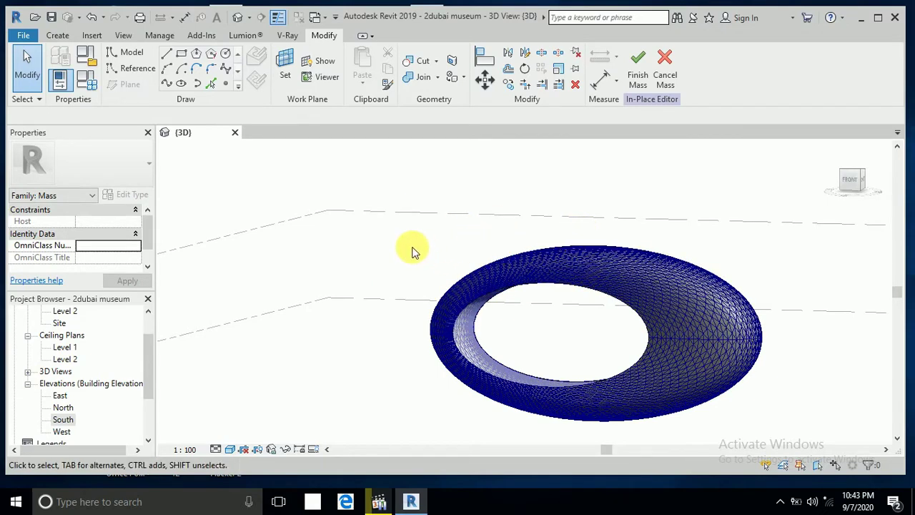
pyautogui.moveTo(420, 250); pyautogui.dragTo(453, 253, button='middle')
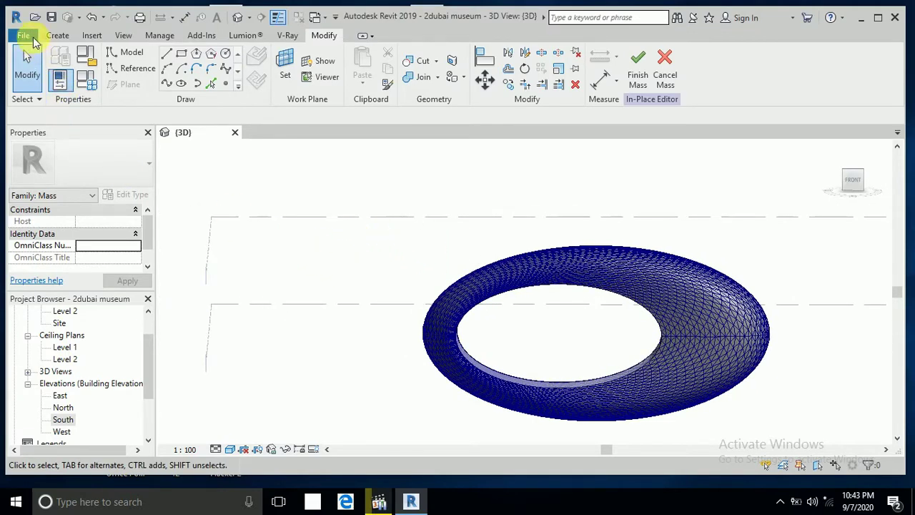
# - Create a new family from the Metric Generic Model Pattern Based template
pyautogui.click(25, 35)
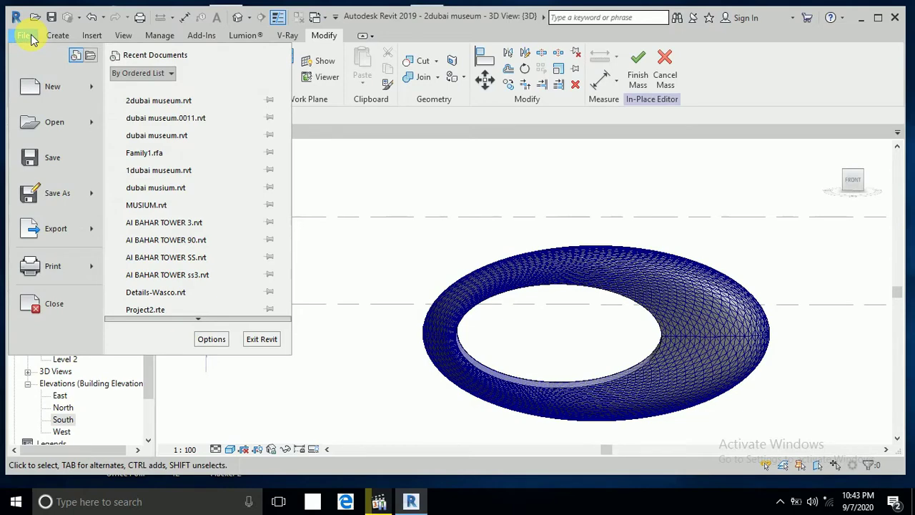
pyautogui.moveTo(53, 88)
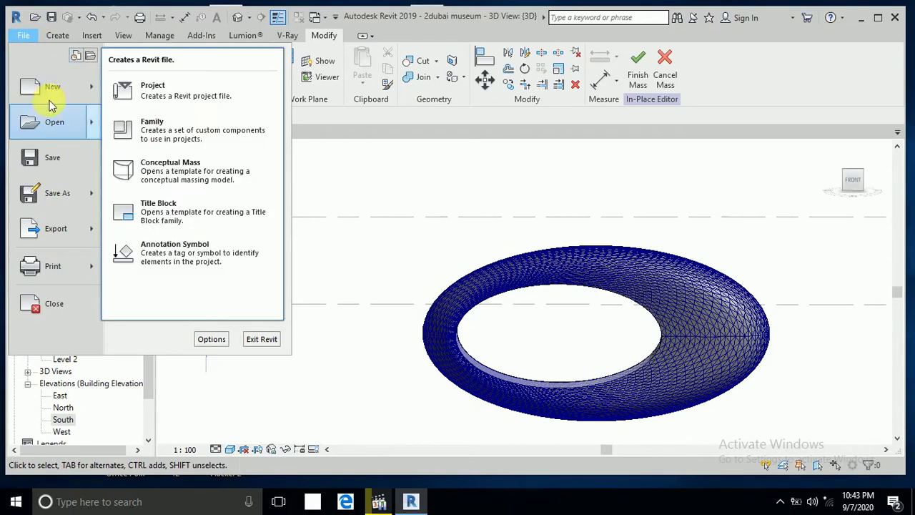
pyautogui.click(153, 127)
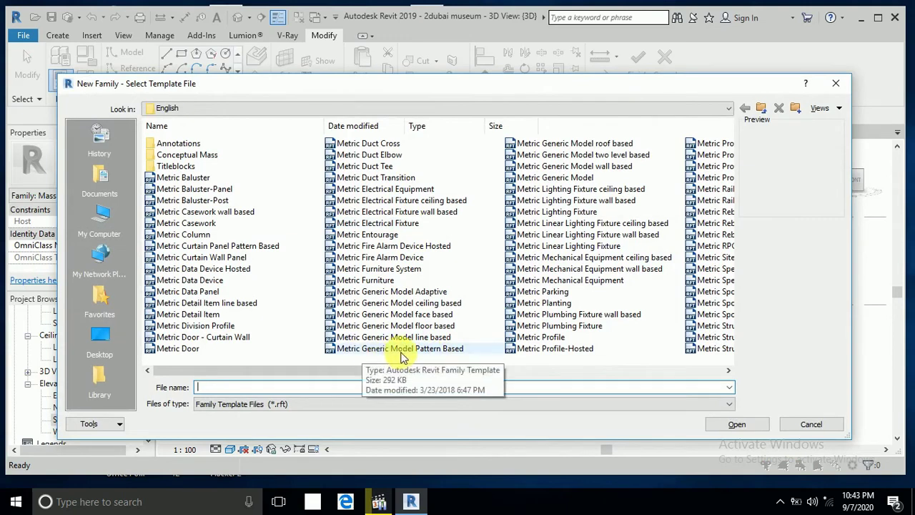
pyautogui.click(362, 350)
pyautogui.click(712, 425)
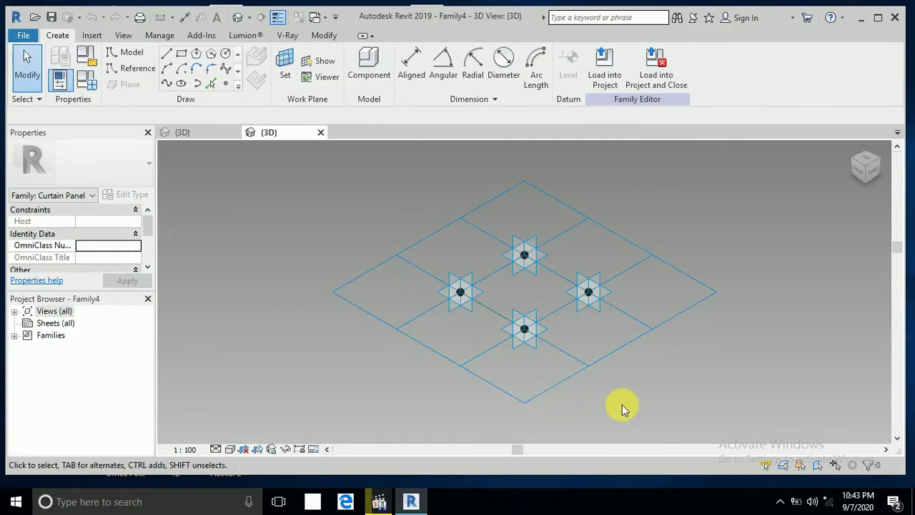
# - Set the length units of the new family to Meters
pyautogui.press('u')
pyautogui.press('n')
pyautogui.click(647, 147)
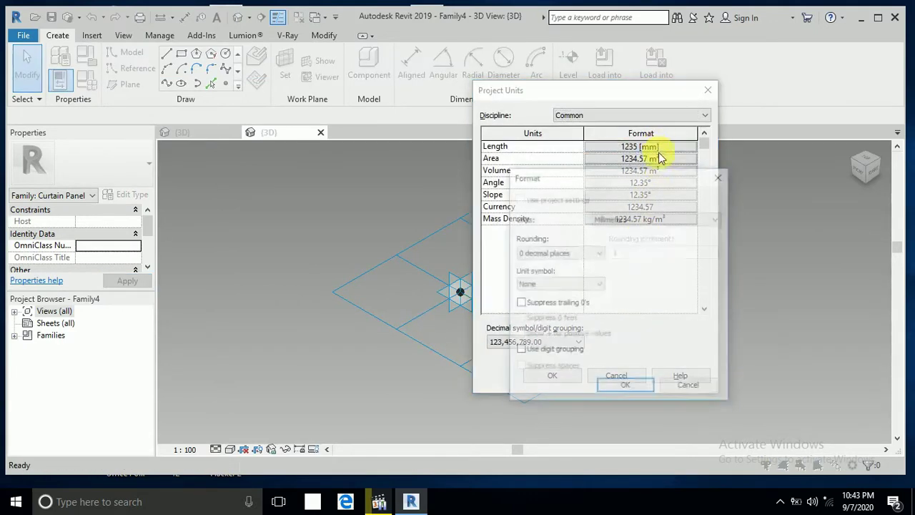
pyautogui.click(654, 218)
pyautogui.click(645, 266)
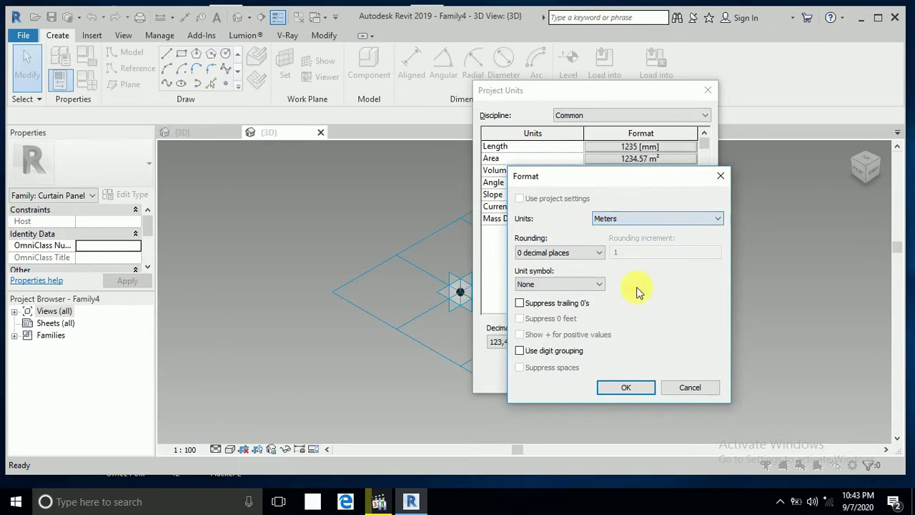
pyautogui.click(618, 390)
pyautogui.click(565, 375)
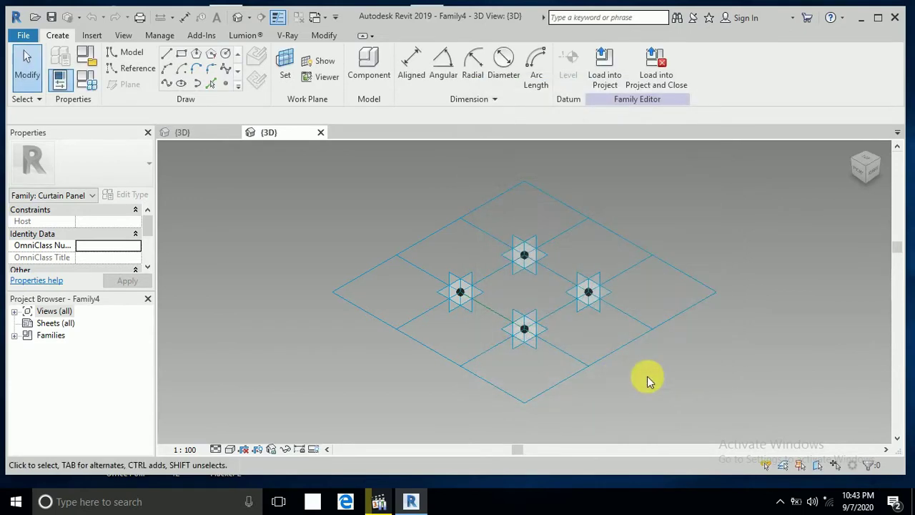
# - Change the tile pattern grid of the family from Rectangle to Triangle (flat)
pyautogui.click(592, 361)
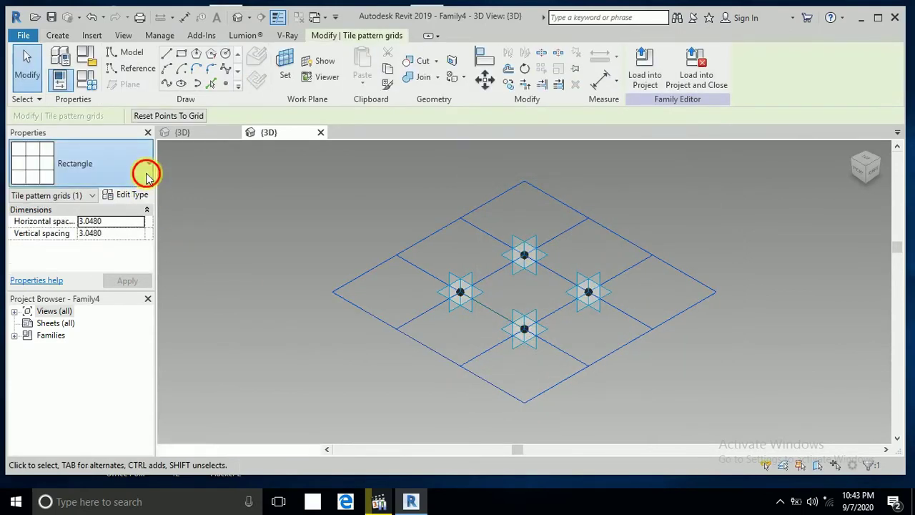
pyautogui.click(142, 170)
pyautogui.scroll(-6, 114, 336)
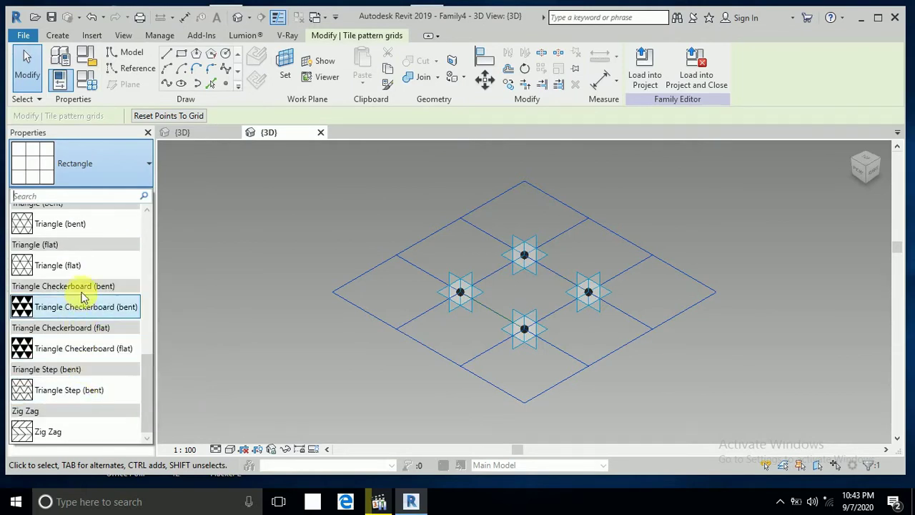
pyautogui.click(87, 265)
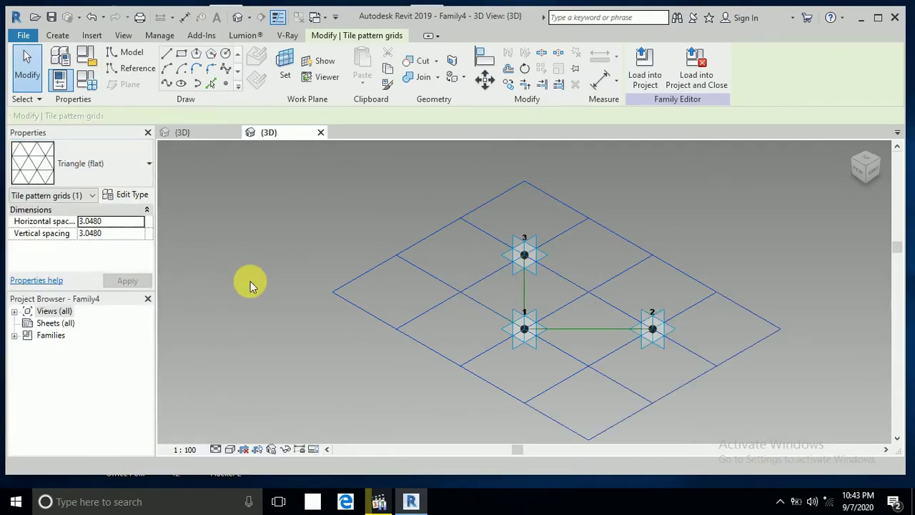
pyautogui.click(265, 275)
# - Place a reference point near the middle of the reference line between adaptive points 1 and 3
pyautogui.scroll(-1, 293, 262)
pyautogui.keyDown('shift'); pyautogui.moveTo(461, 315); pyautogui.dragTo(453, 293, button='middle'); pyautogui.keyUp('shift')
pyautogui.scroll(4, 551, 282)
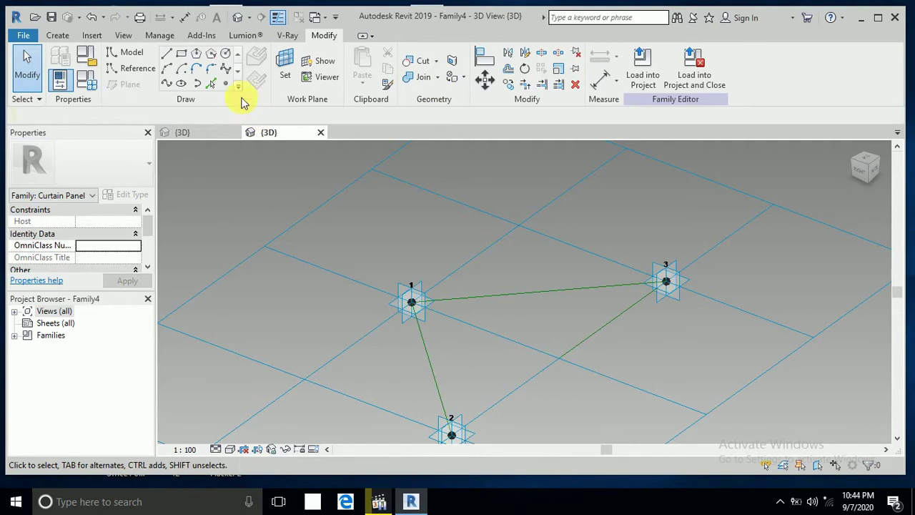
pyautogui.click(226, 85)
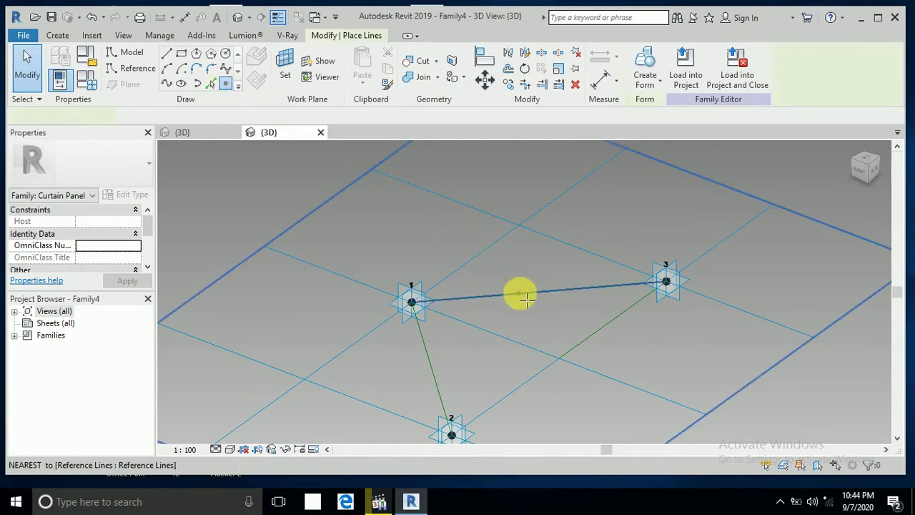
pyautogui.click(539, 292)
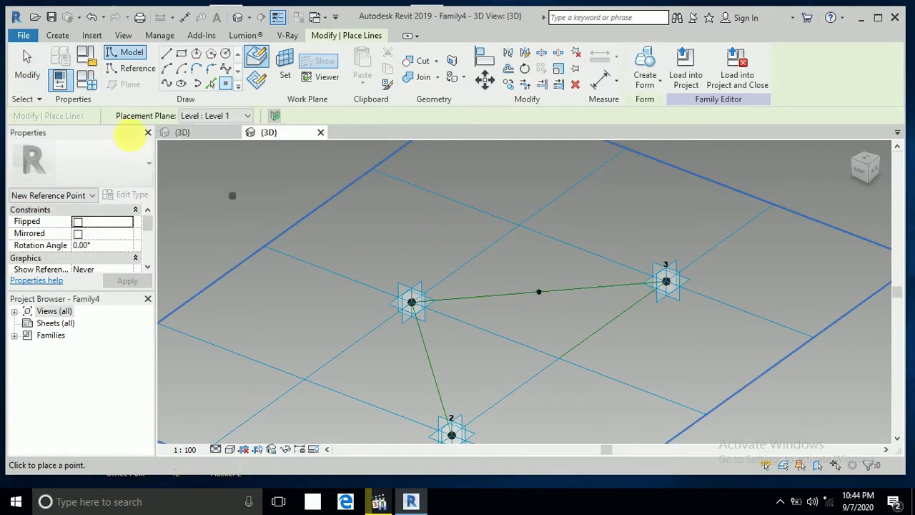
pyautogui.click(36, 63)
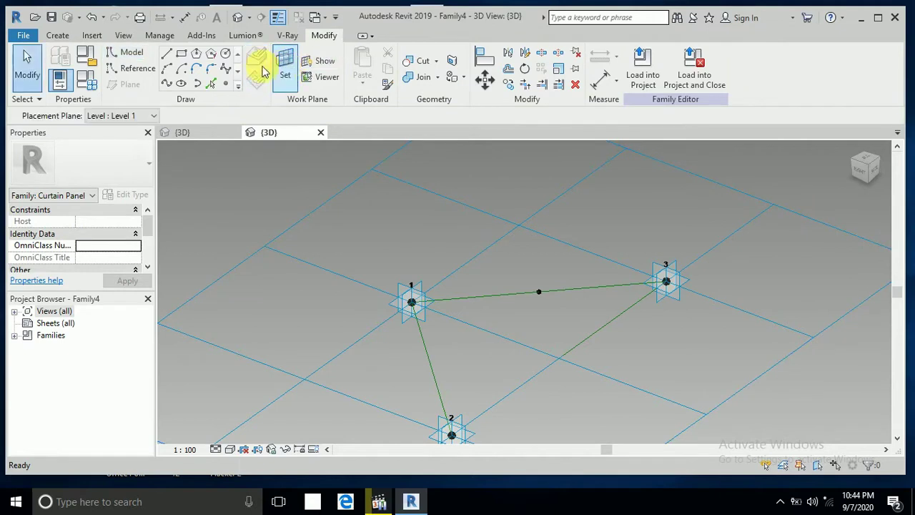
# - Draw a small circle centred on the new reference point, using the point's plane perpendicular to the line as the work plane
pyautogui.click(225, 55)
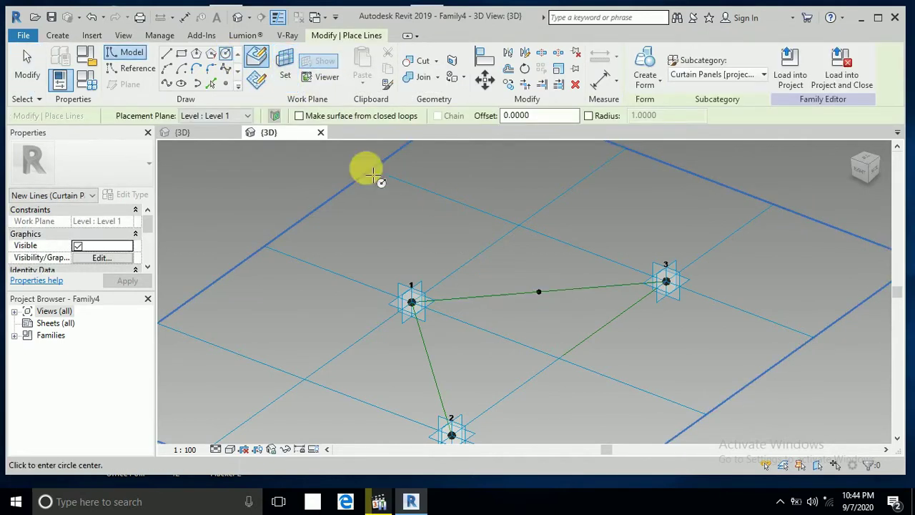
pyautogui.click(286, 77)
pyautogui.click(540, 292)
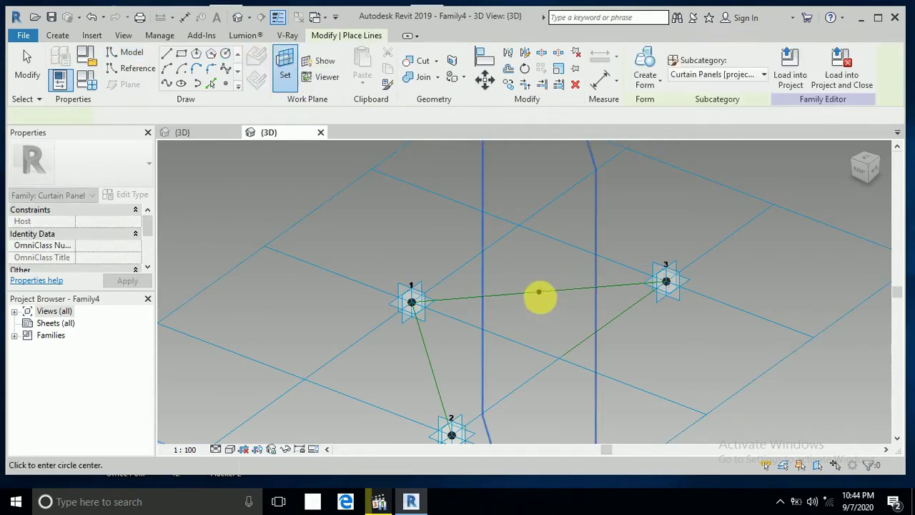
pyautogui.scroll(5, 545, 299)
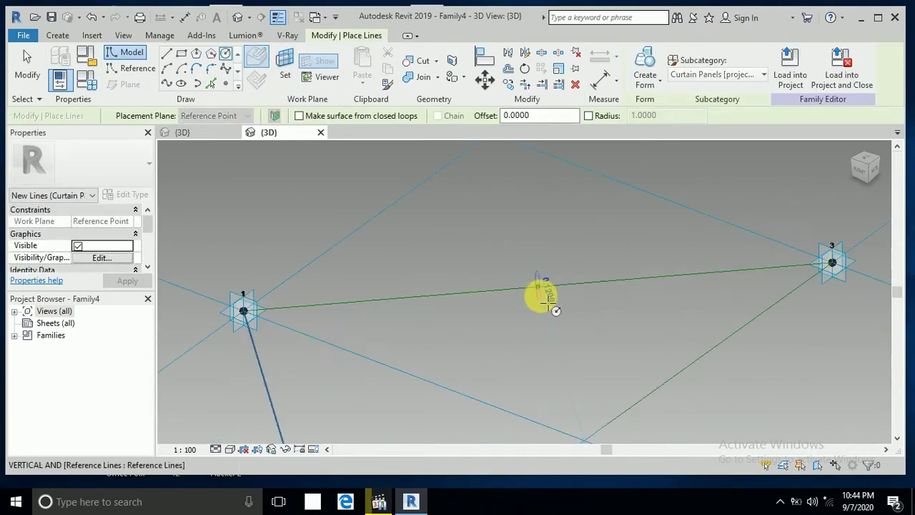
pyautogui.click(546, 291)
pyautogui.scroll(2, 536, 280)
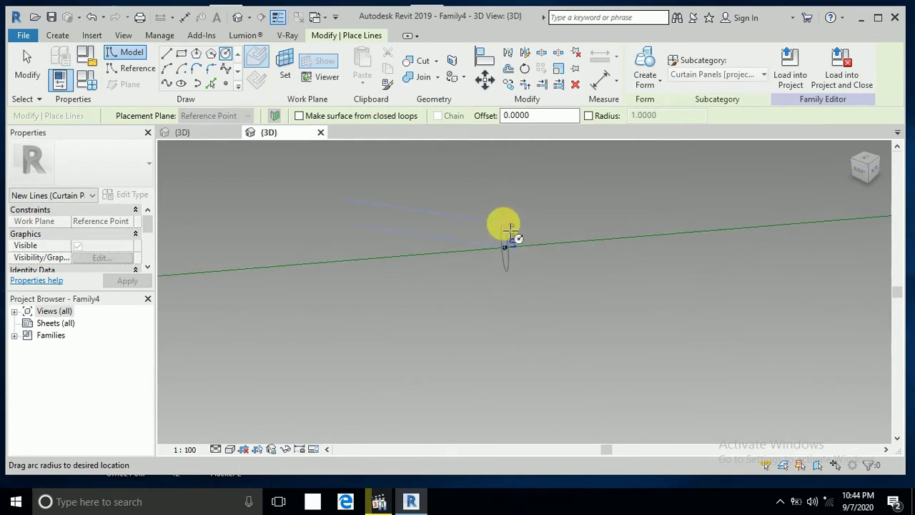
pyautogui.moveTo(515, 235); pyautogui.dragTo(509, 302, button='middle')
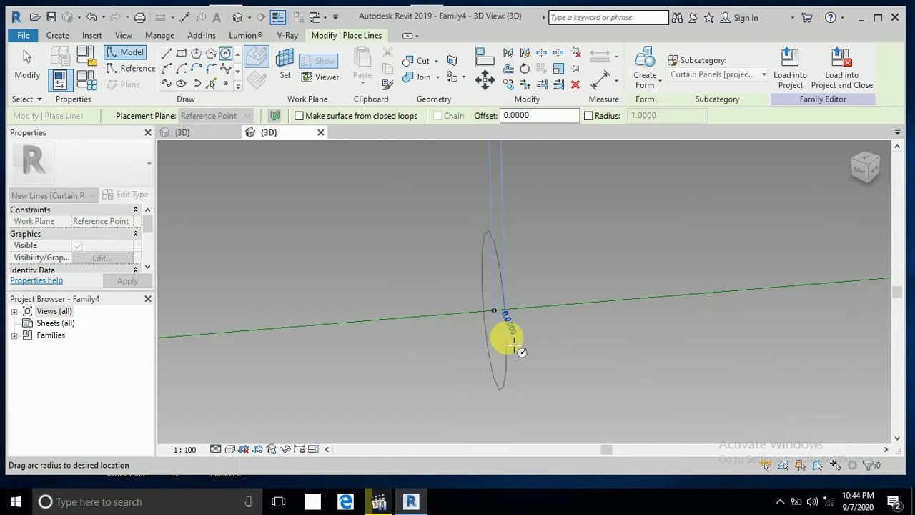
pyautogui.click(514, 345)
pyautogui.click(27, 64)
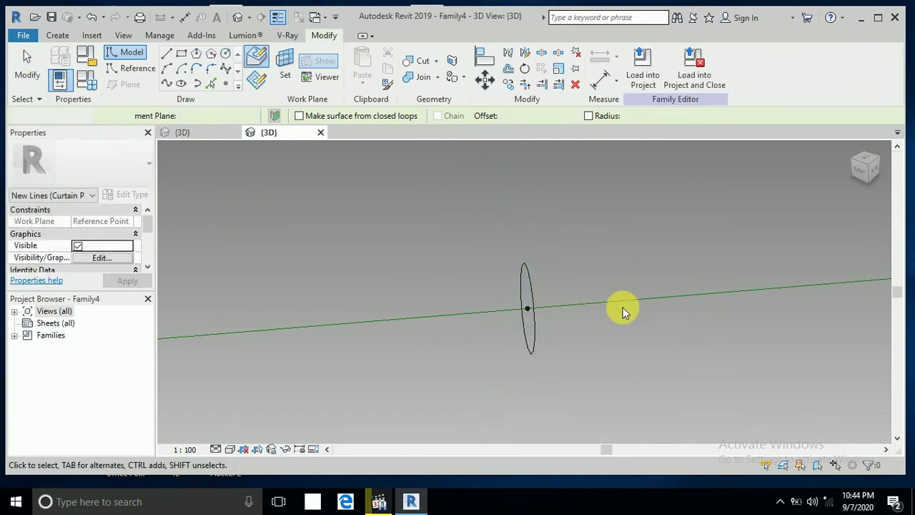
# - Create a form by sweeping the circle along all three reference lines of the triangle
pyautogui.click(547, 279)
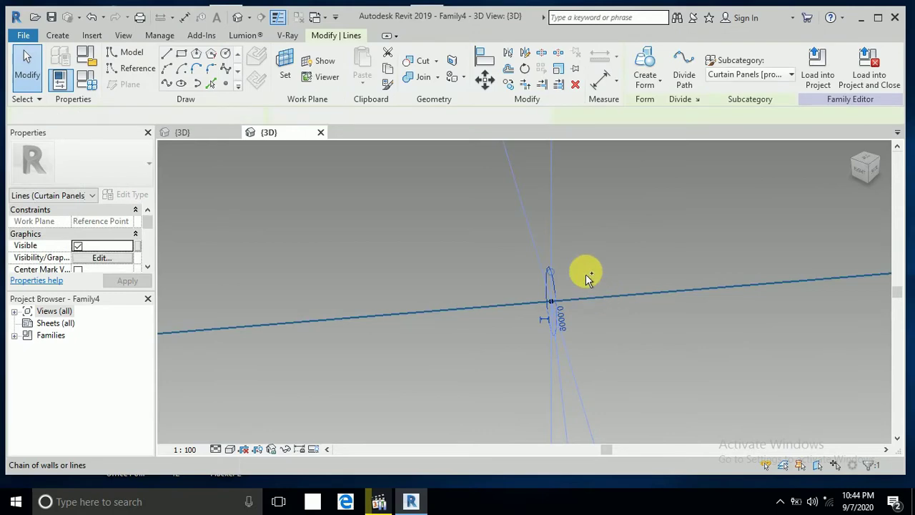
pyautogui.keyDown('ctrl'); pyautogui.click(585, 273); pyautogui.keyUp('ctrl')
pyautogui.scroll(5, 578, 273)
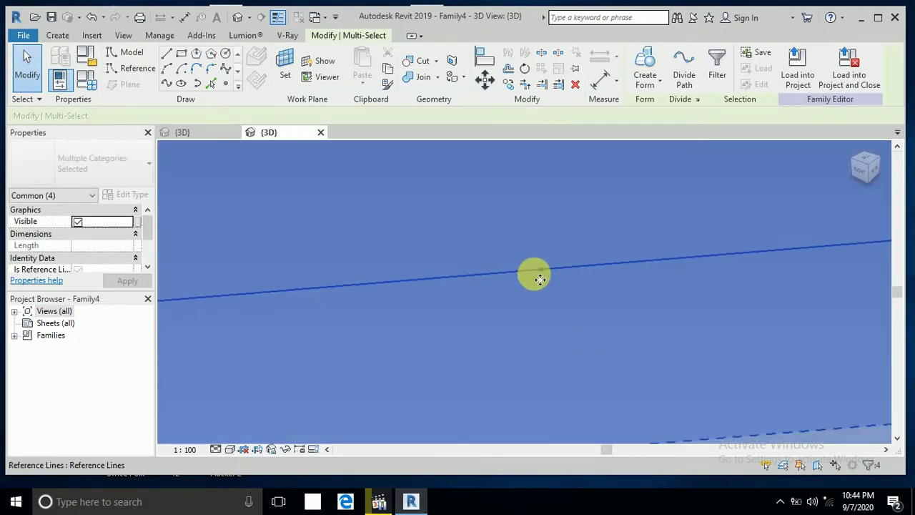
pyautogui.scroll(-5, 538, 275)
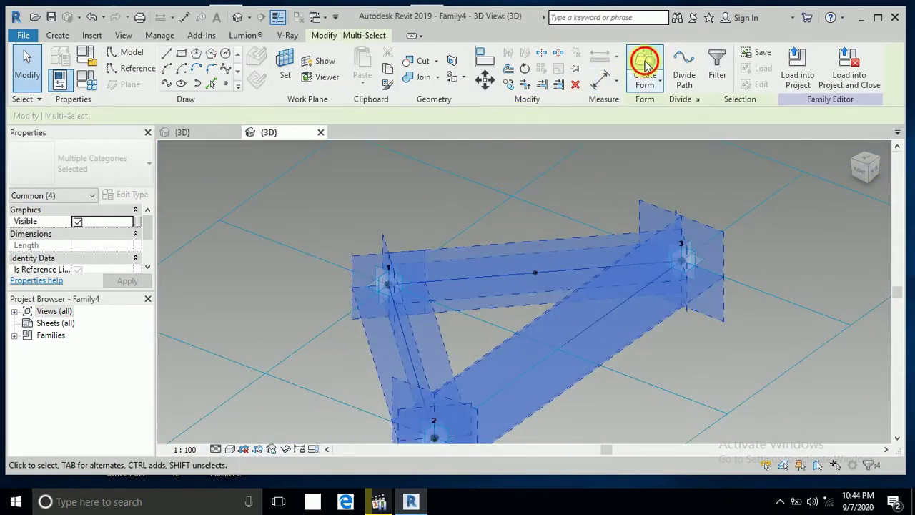
pyautogui.click(670, 356)
pyautogui.scroll(8, 552, 350)
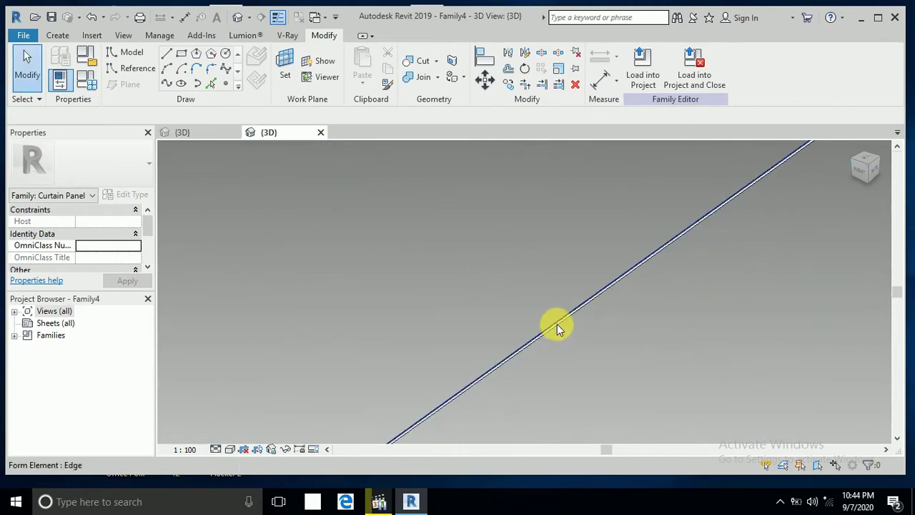
pyautogui.scroll(-2, 539, 301)
pyautogui.scroll(-6, 539, 301)
# - Filter the selection to the Curtain Panels frame and associate its material with a new family type parameter named M1
pyautogui.moveTo(453, 224); pyautogui.dragTo(649, 369)
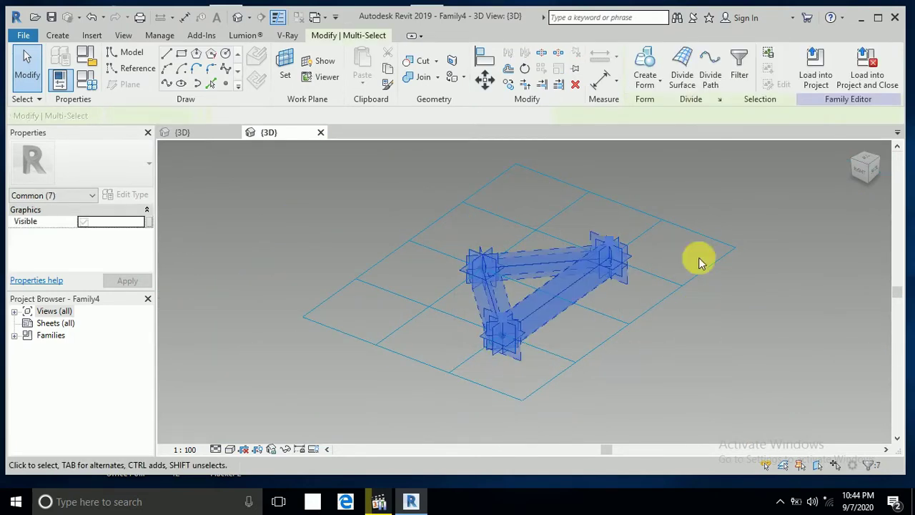
pyautogui.click(739, 68)
pyautogui.click(529, 181)
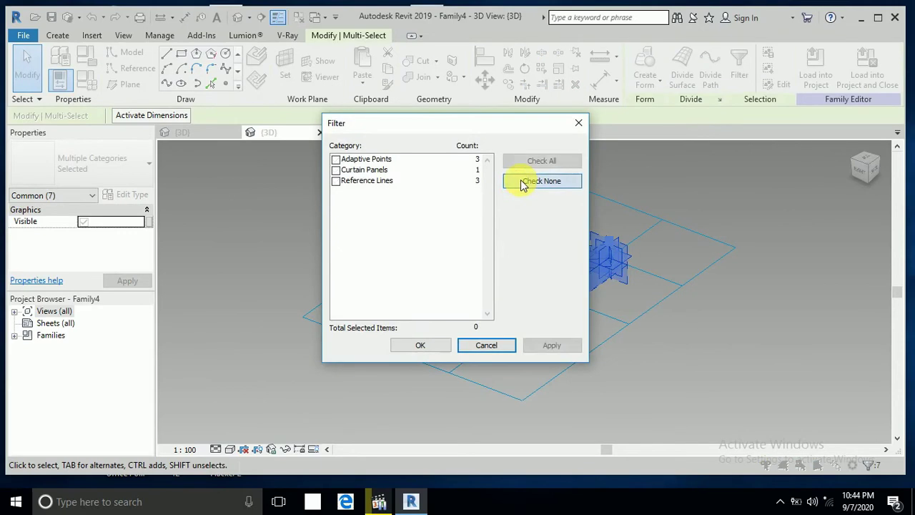
pyautogui.click(335, 170)
pyautogui.click(436, 350)
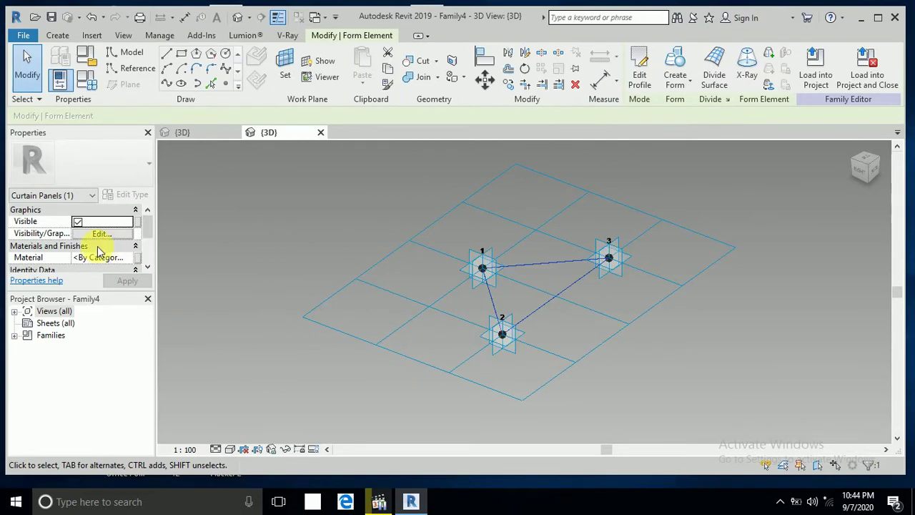
pyautogui.click(138, 258)
pyautogui.click(358, 327)
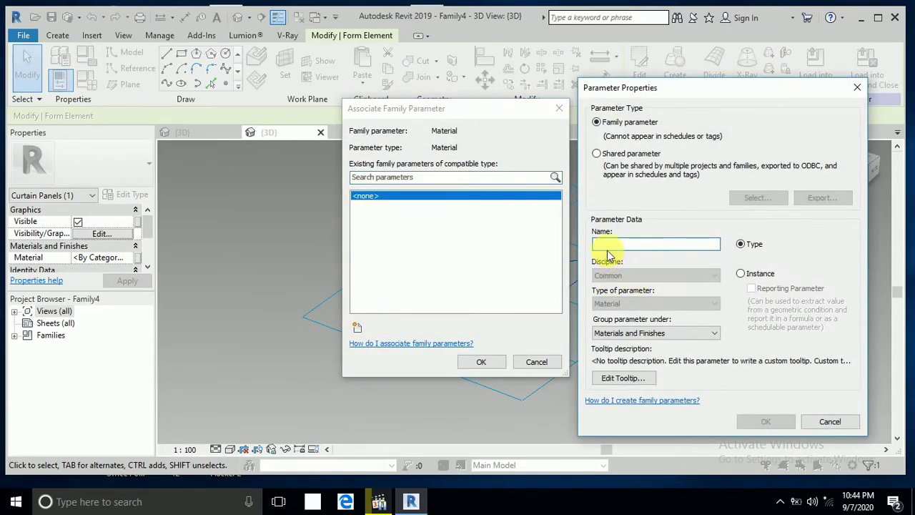
pyautogui.write('M1')
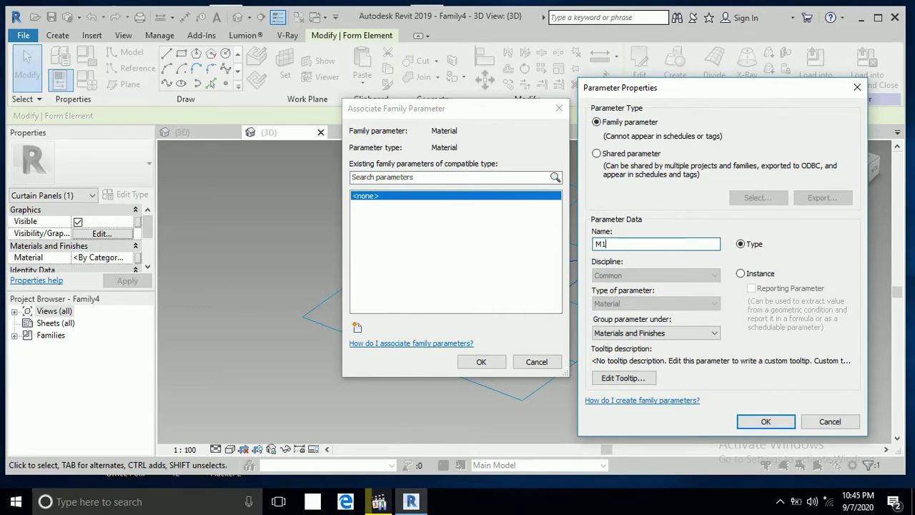
pyautogui.click(762, 422)
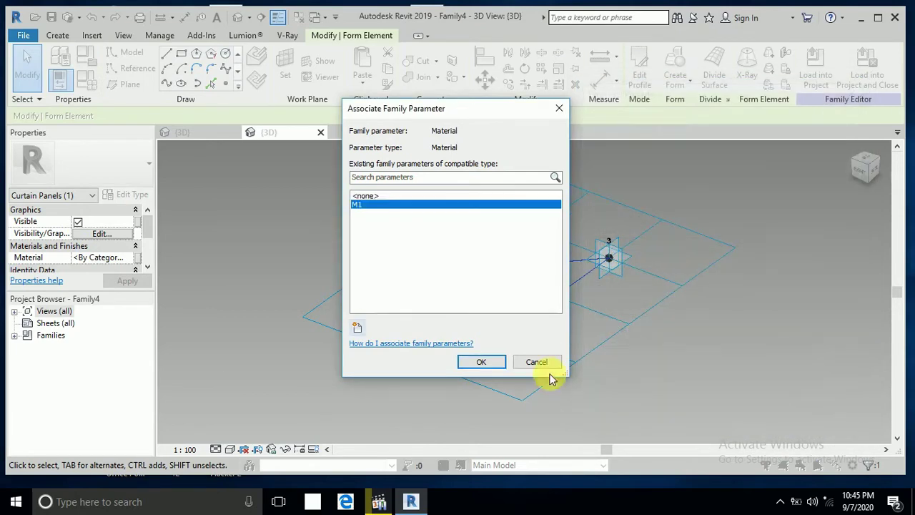
pyautogui.click(485, 361)
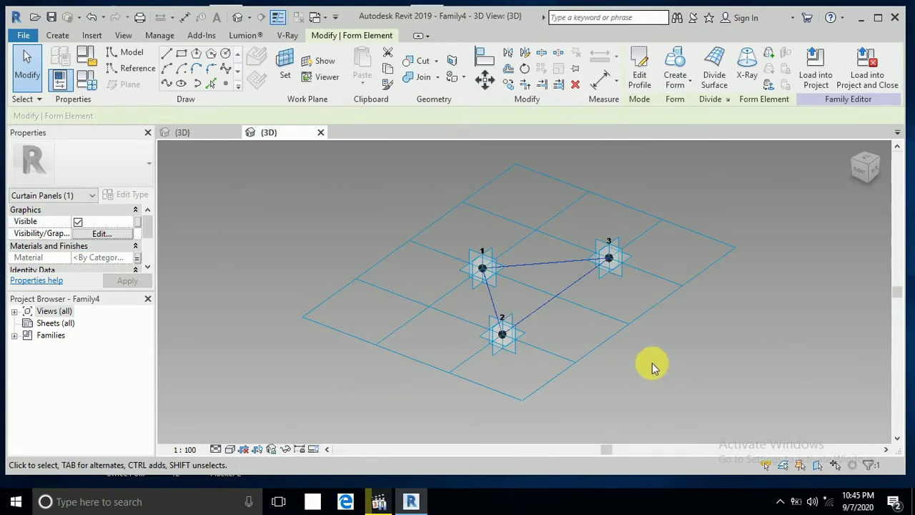
pyautogui.click(652, 362)
# - Set the visual style to Wireframe and locate the reference line inside the swept frame tube between points 1 and 2
pyautogui.scroll(5, 526, 306)
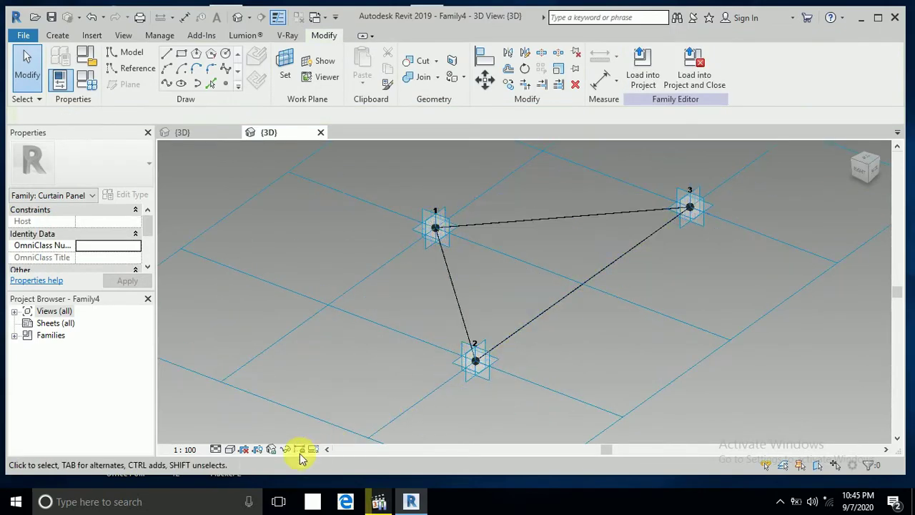
pyautogui.click(230, 448)
pyautogui.click(262, 371)
pyautogui.scroll(8, 454, 291)
pyautogui.scroll(5, 445, 294)
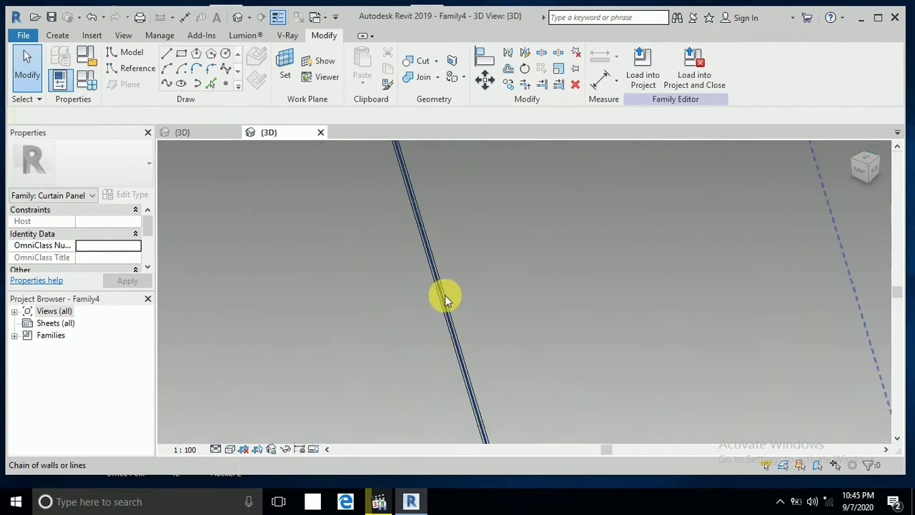
pyautogui.scroll(1, 439, 308)
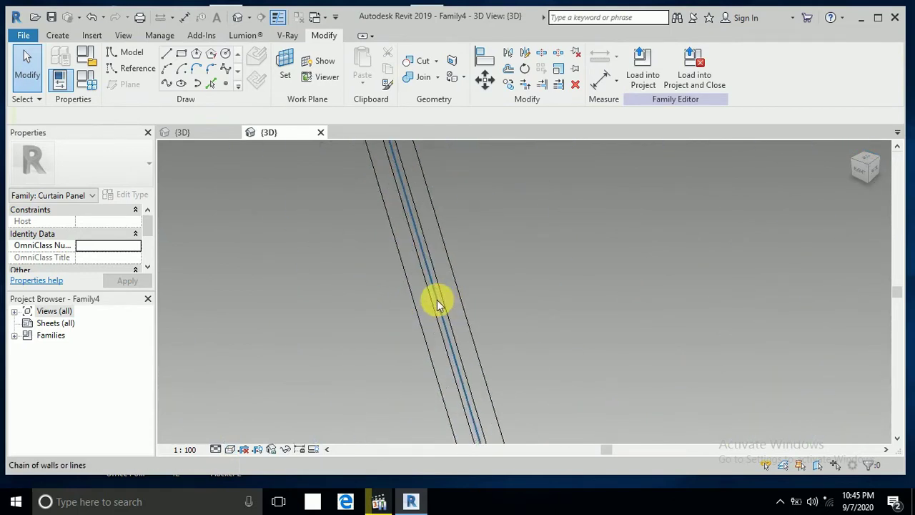
# - Create a solid triangular extrusion form from the chain of three reference lines
pyautogui.click(516, 219)
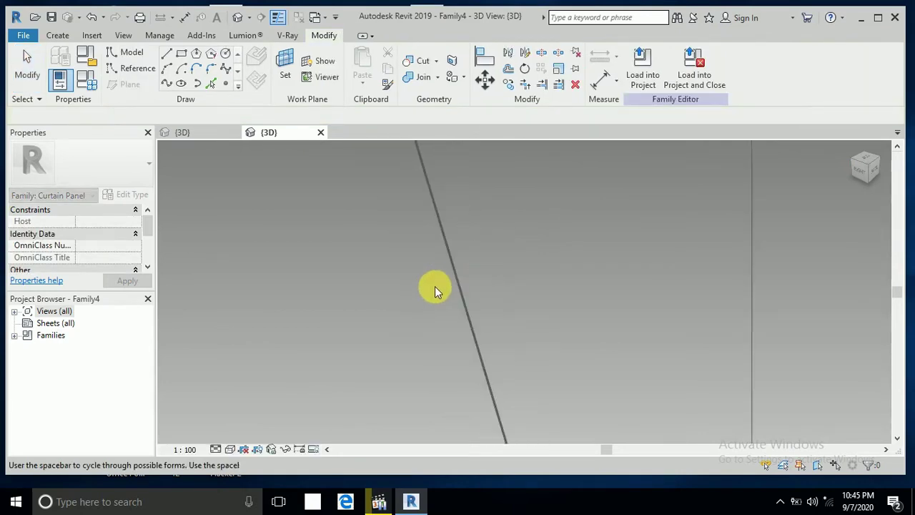
pyautogui.scroll(-5, 437, 288)
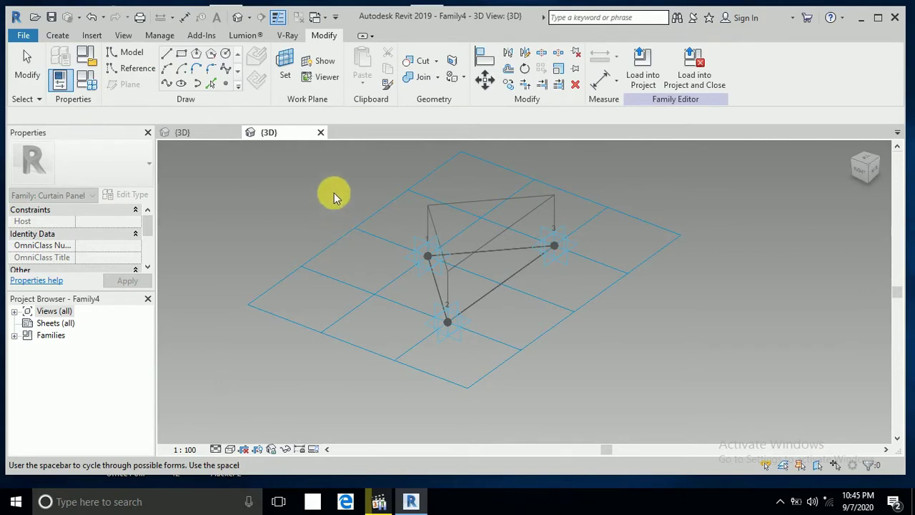
pyautogui.click(466, 203)
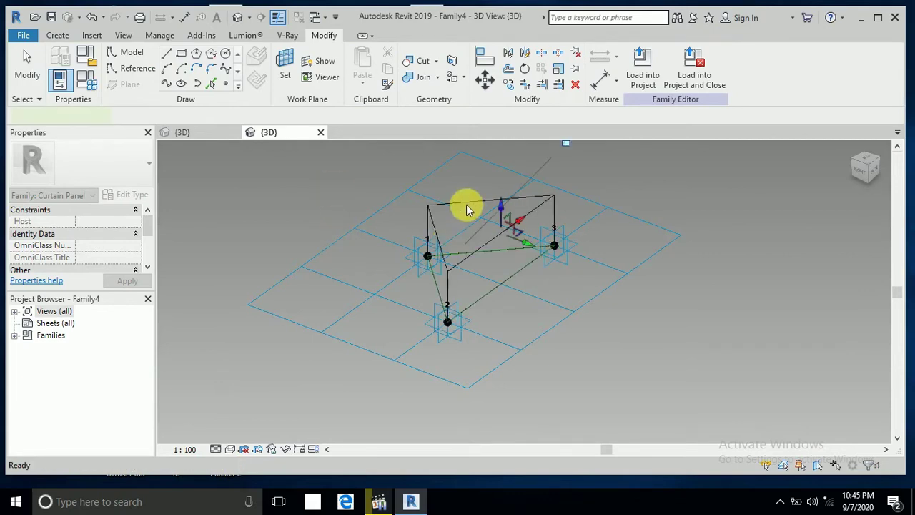
# - Set the visual style to Shaded and select the top face of the triangular solid
pyautogui.click(230, 449)
pyautogui.click(256, 394)
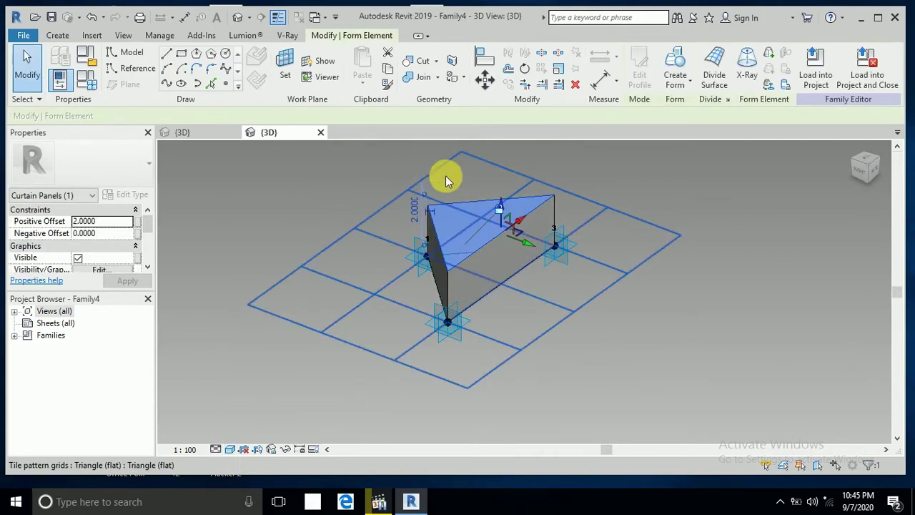
pyautogui.press('Escape')
pyautogui.click(464, 206)
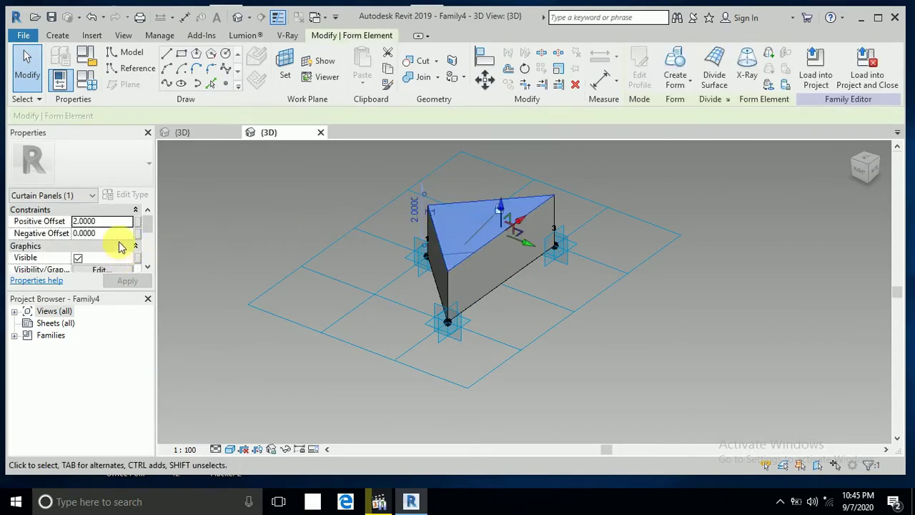
# - Try to set the triangular solid's positive offset to 0.0001
pyautogui.click(114, 221)
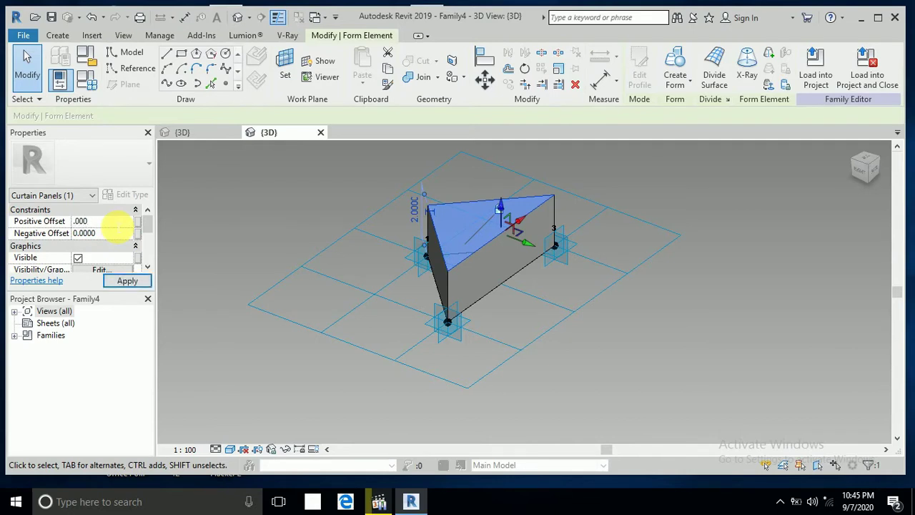
pyautogui.click(112, 233)
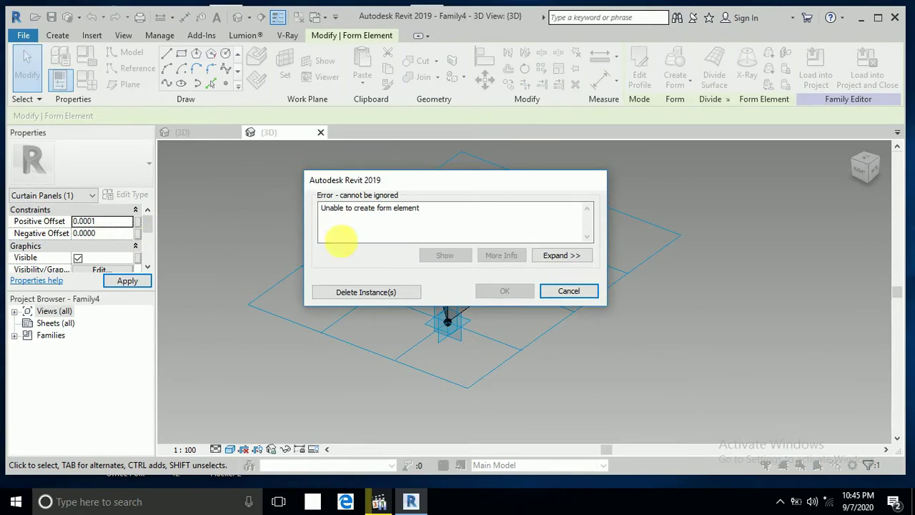
pyautogui.click(546, 289)
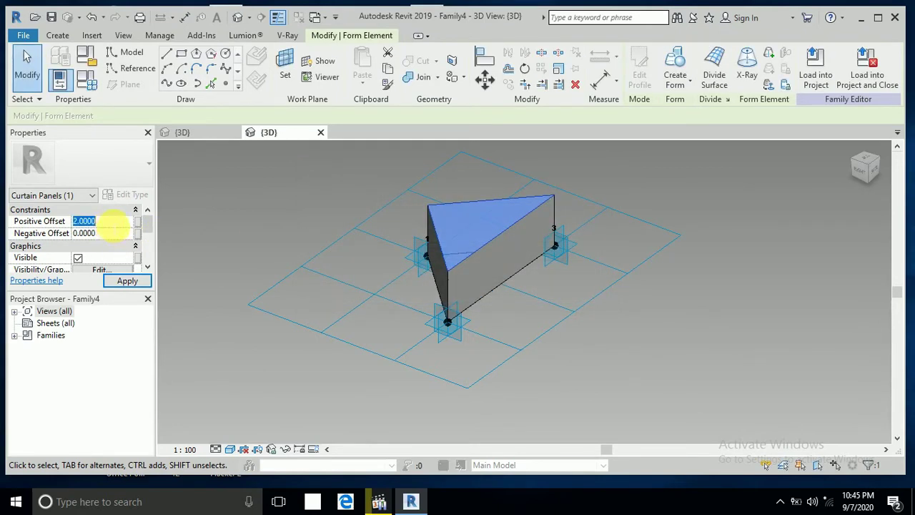
# - Set the triangular solid's positive offset to 0.01 and its negative offset to -0.01
pyautogui.write('.01')
pyautogui.click(61, 238)
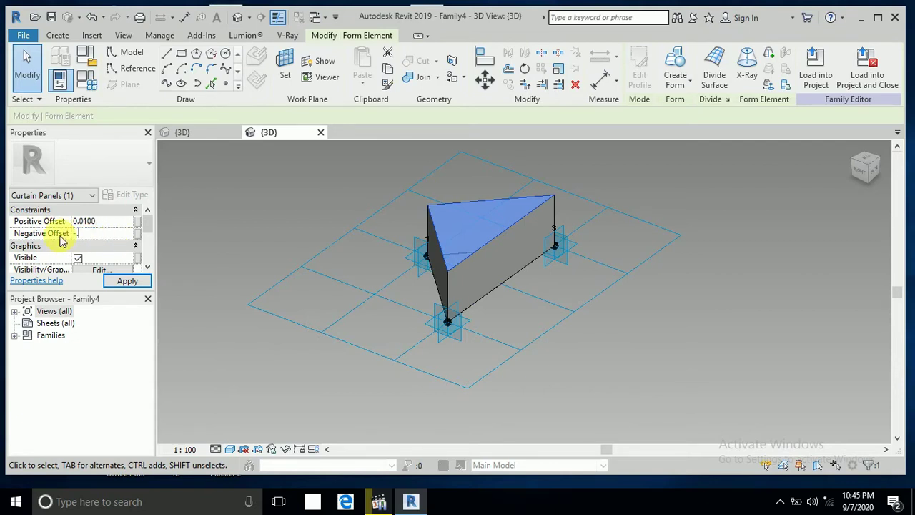
pyautogui.write('-.01')
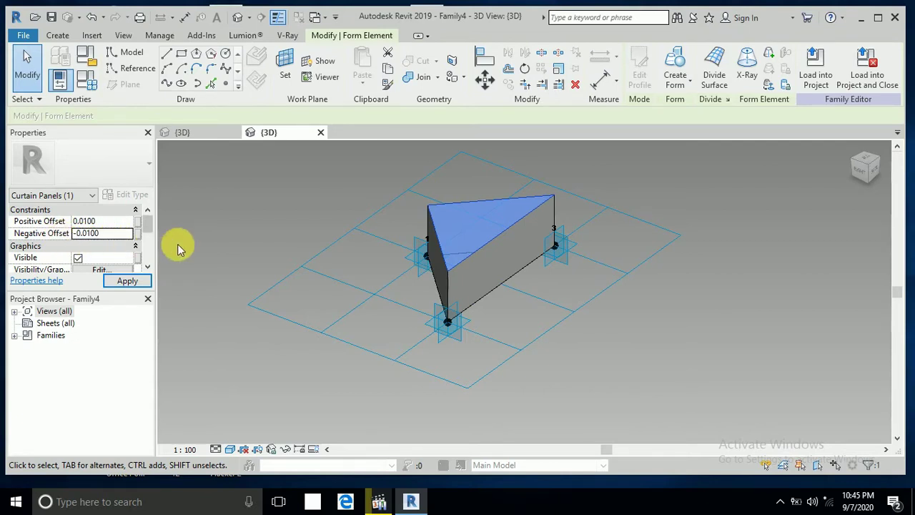
pyautogui.click(192, 239)
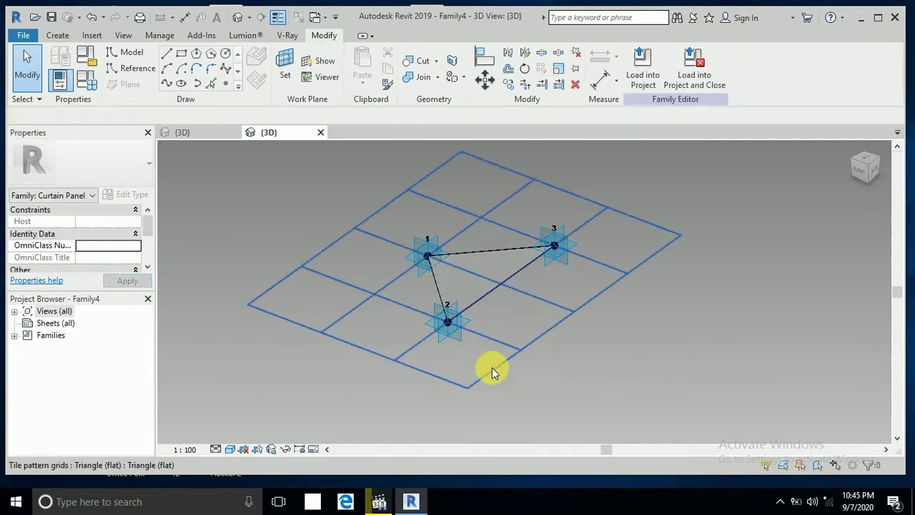
# - Set the visual style to Shaded and associate the thin triangular solid's material with a new type parameter named M
pyautogui.click(230, 448)
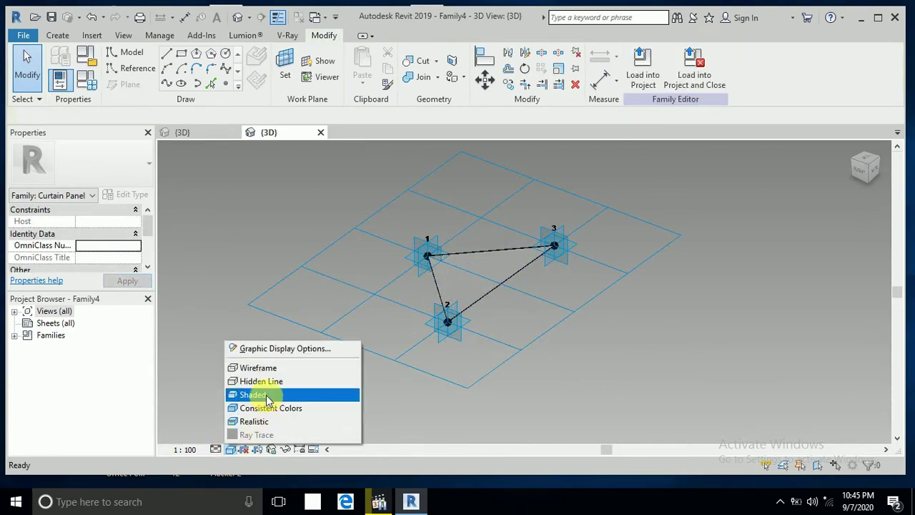
pyautogui.click(243, 395)
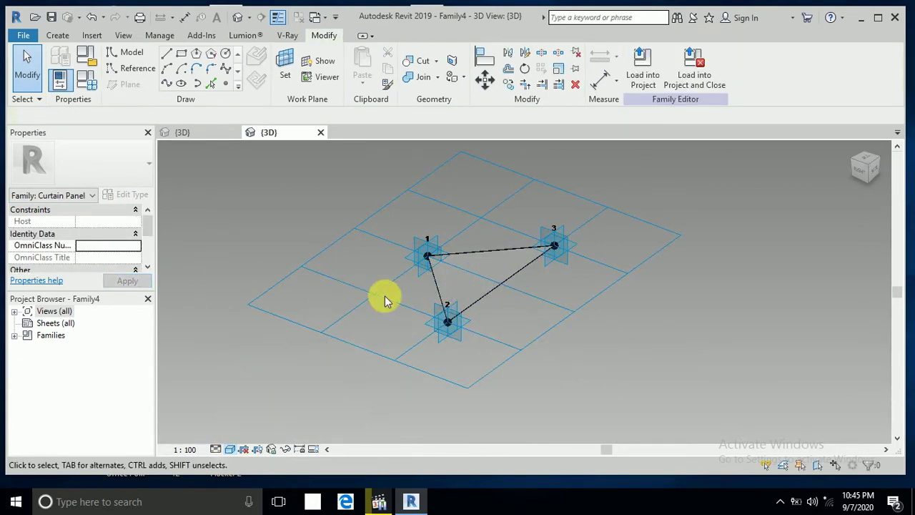
pyautogui.click(497, 268)
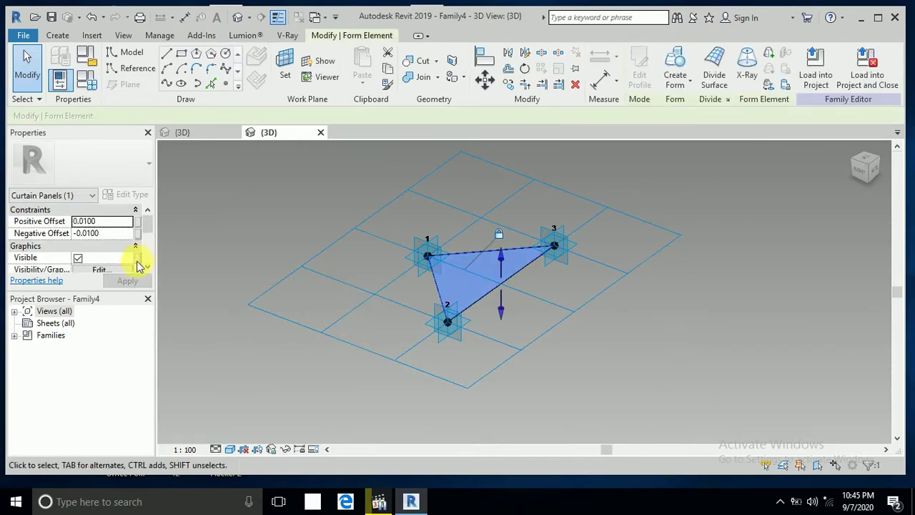
pyautogui.scroll(-1, 135, 273)
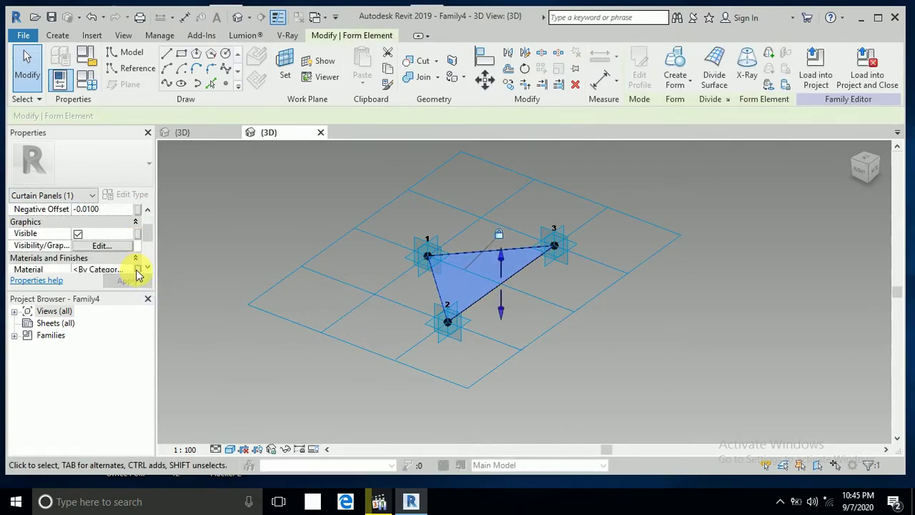
pyautogui.click(137, 270)
pyautogui.click(357, 328)
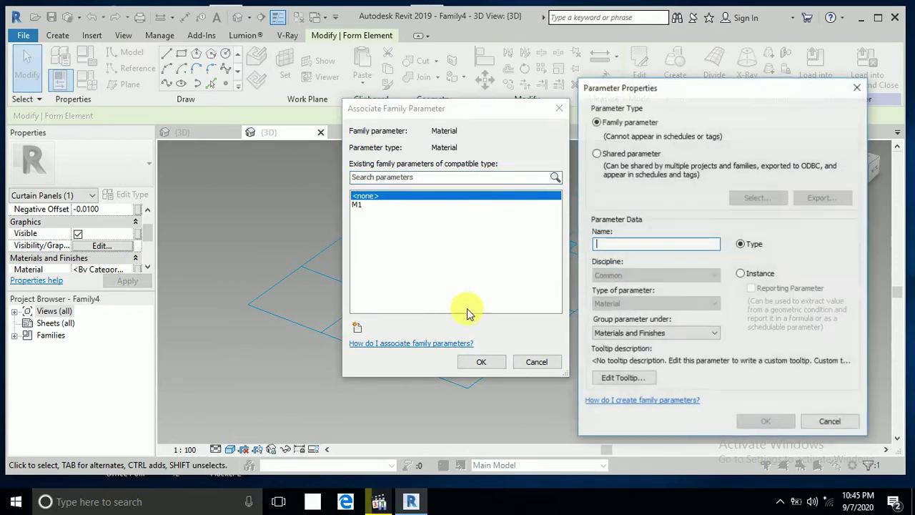
pyautogui.write('M')
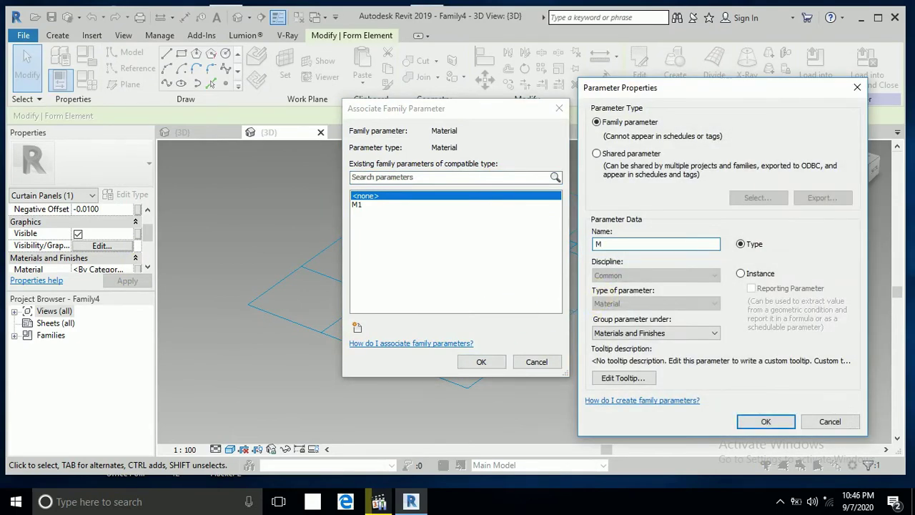
pyautogui.press('BackSpace')
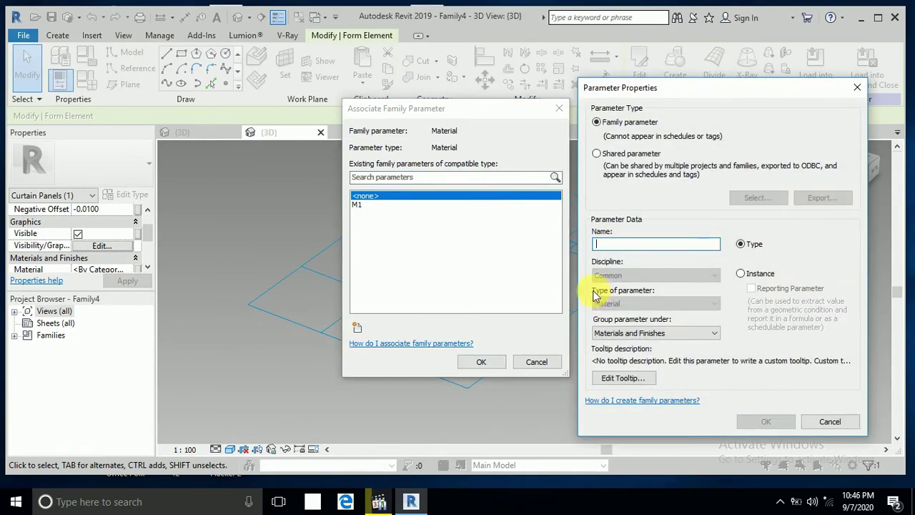
pyautogui.write('m')
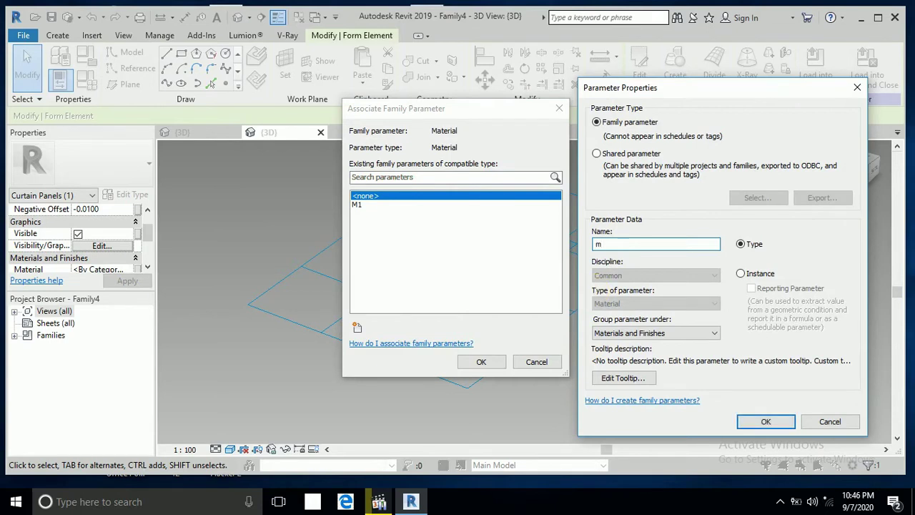
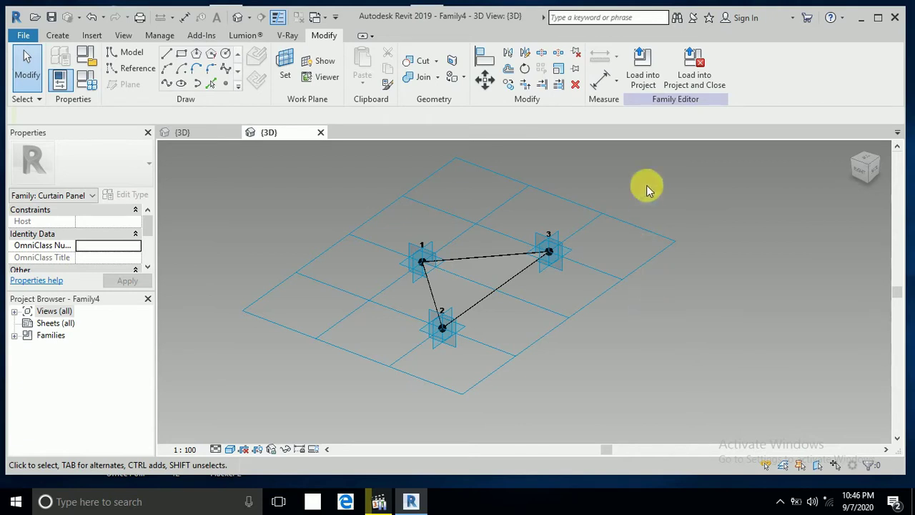
# - Load the panel family into the museum project and apply the Family4 panel to the ring's divided surfaces
pyautogui.click(642, 79)
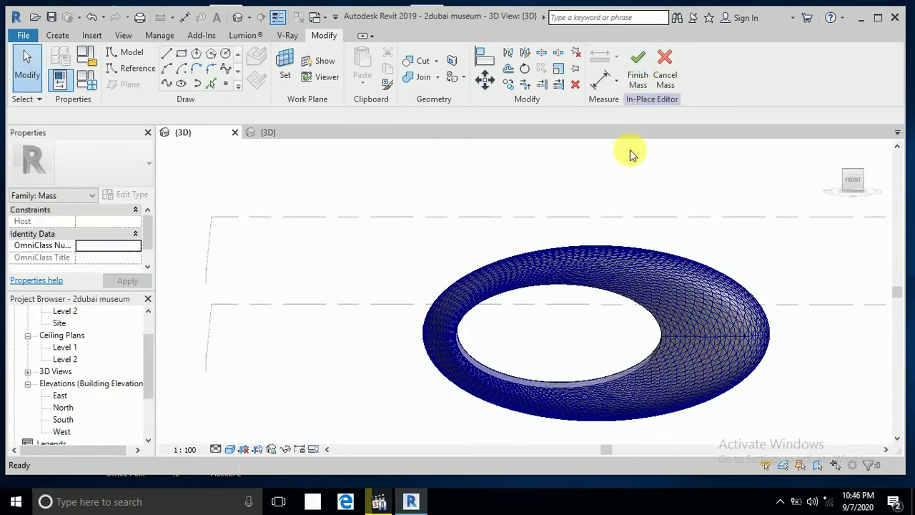
pyautogui.moveTo(606, 202); pyautogui.dragTo(535, 166, button='middle')
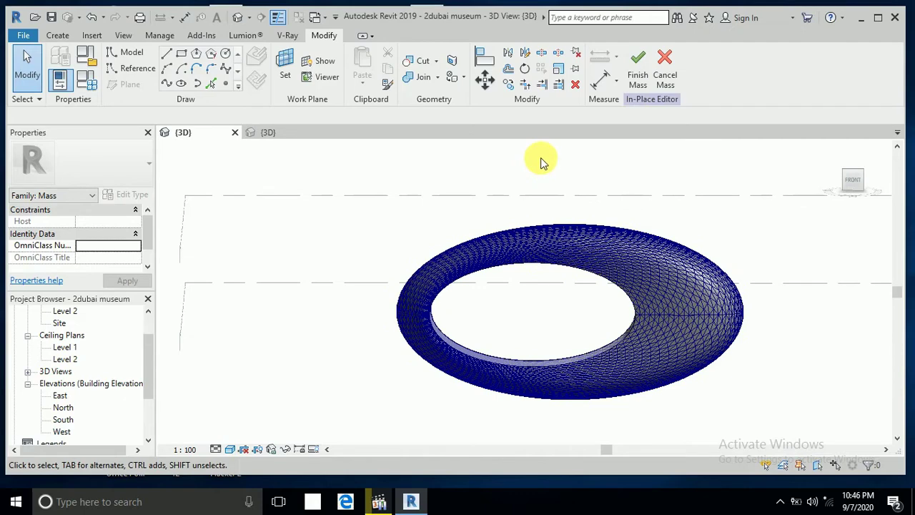
pyautogui.click(586, 236)
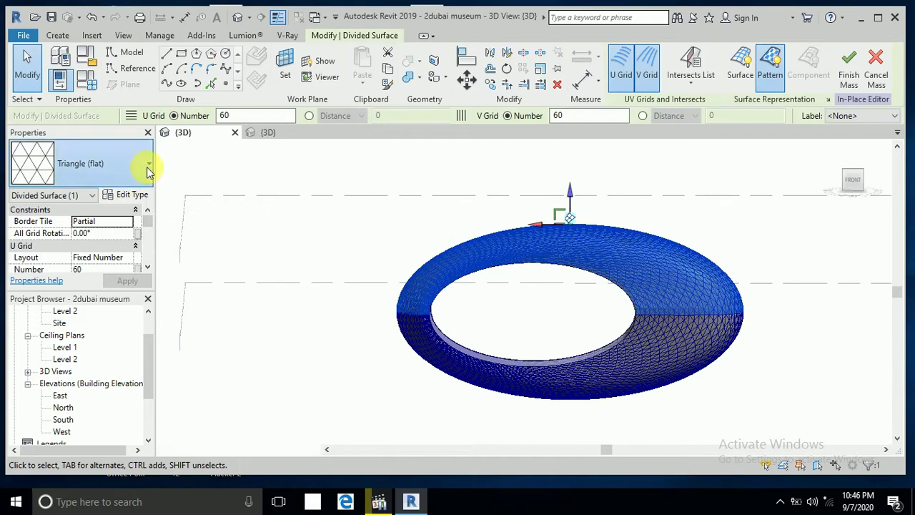
pyautogui.click(148, 167)
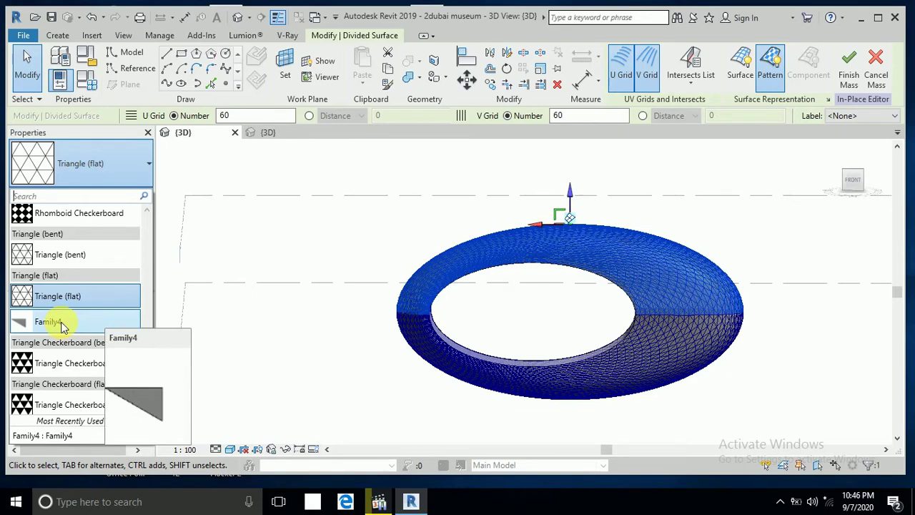
pyautogui.press('Escape')
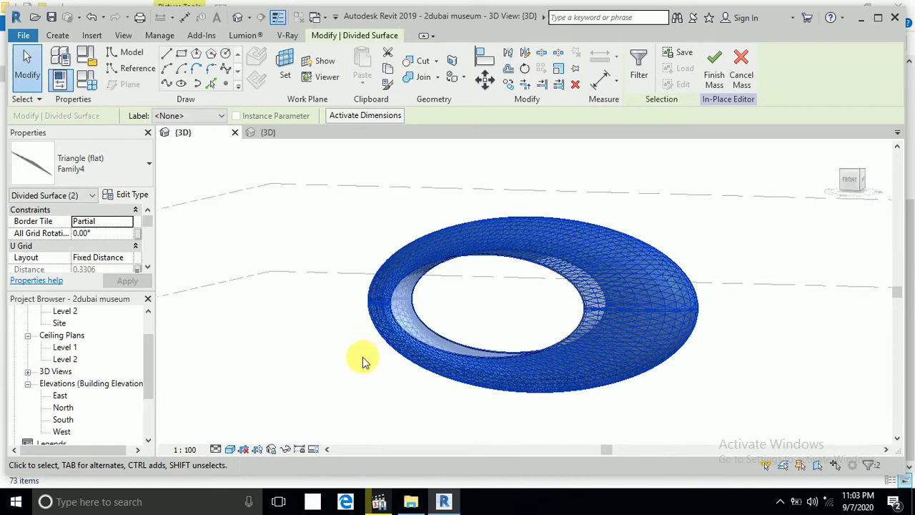
pyautogui.click(363, 361)
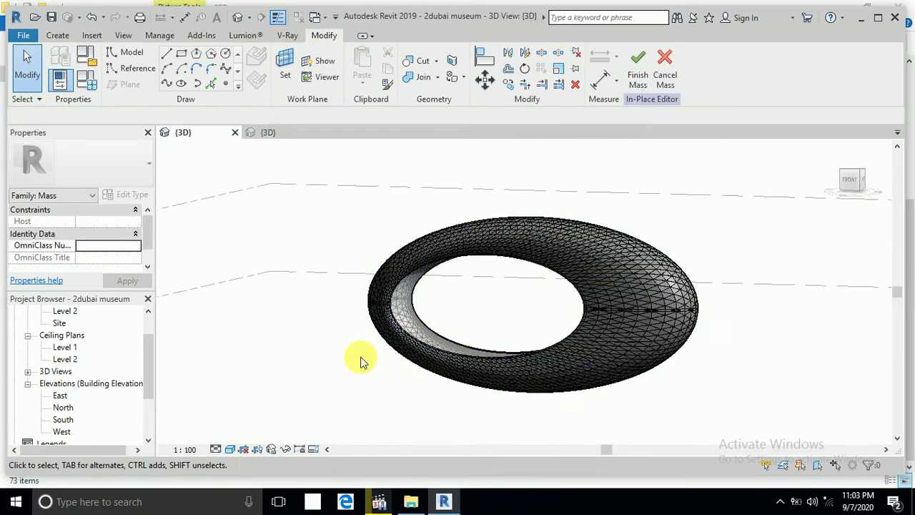
pyautogui.moveTo(685, 402)
pyautogui.mouseDown(button='middle')
pyautogui.moveTo(453, 405)
pyautogui.moveTo(690, 403)
pyautogui.moveTo(681, 402)
pyautogui.mouseUp(button='middle')
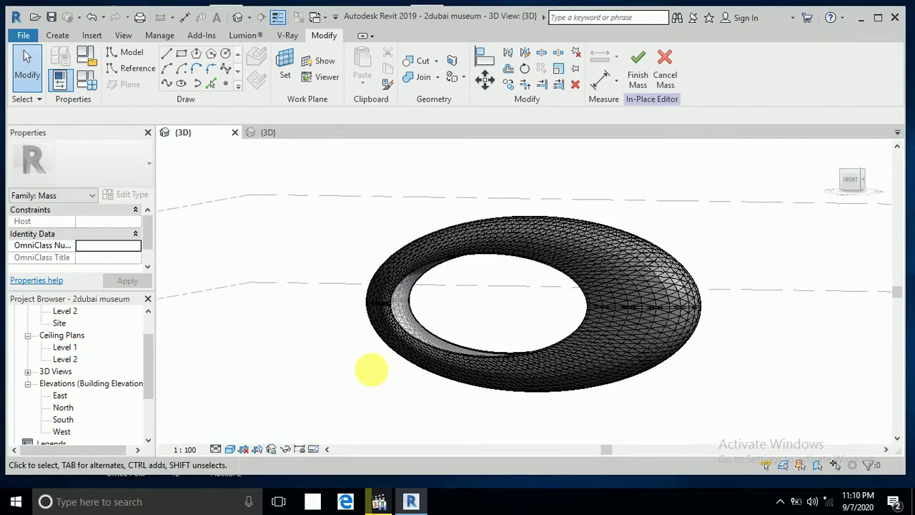
pyautogui.moveTo(371, 369); pyautogui.dragTo(349, 394, button='middle')
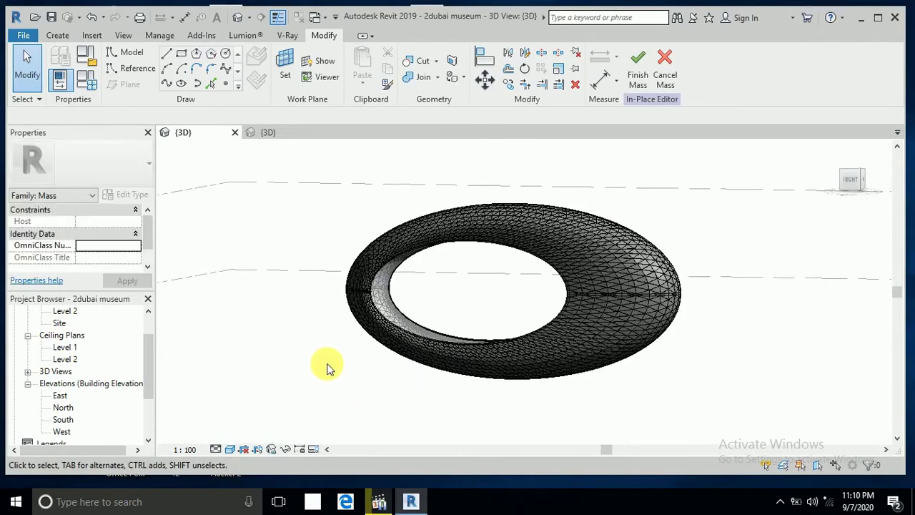
pyautogui.moveTo(327, 364); pyautogui.dragTo(346, 370, button='middle')
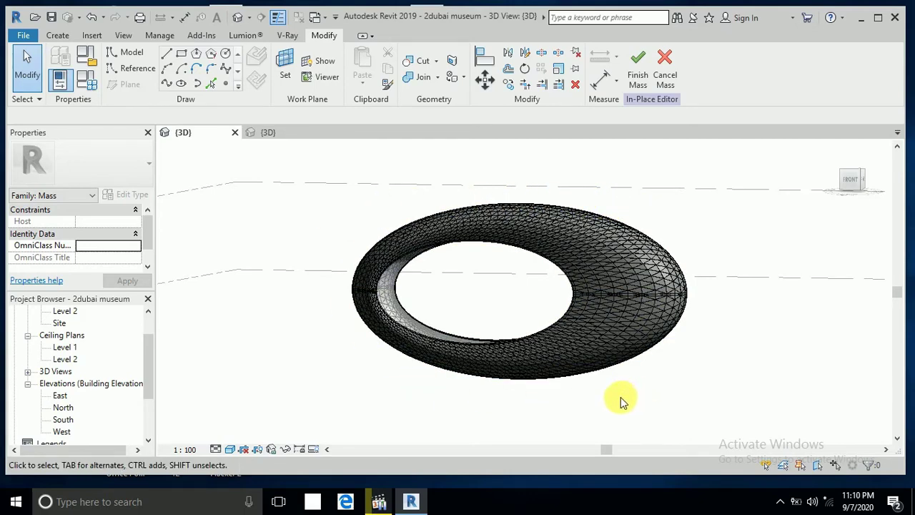
pyautogui.moveTo(619, 399); pyautogui.dragTo(597, 401, button='middle')
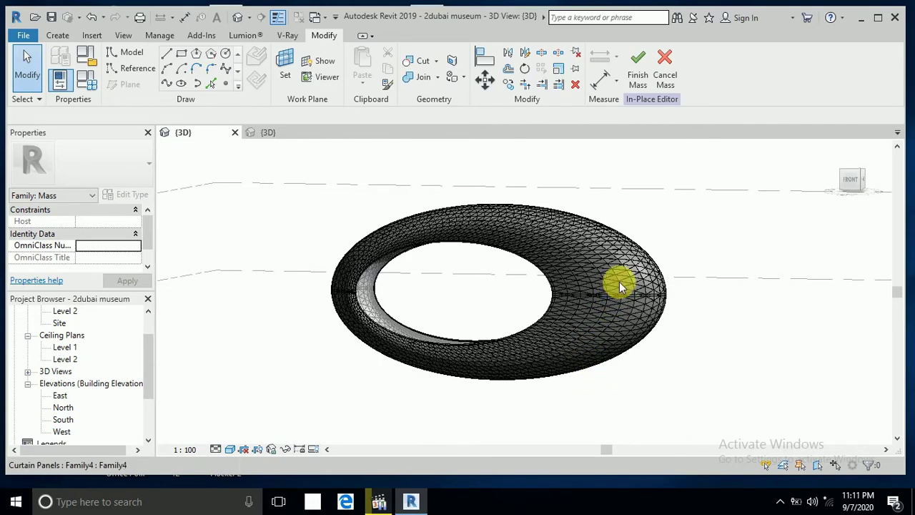
# - Select a single triangular panel on the ring's wide side and duplicate its type as Family4 2
pyautogui.scroll(1, 612, 285)
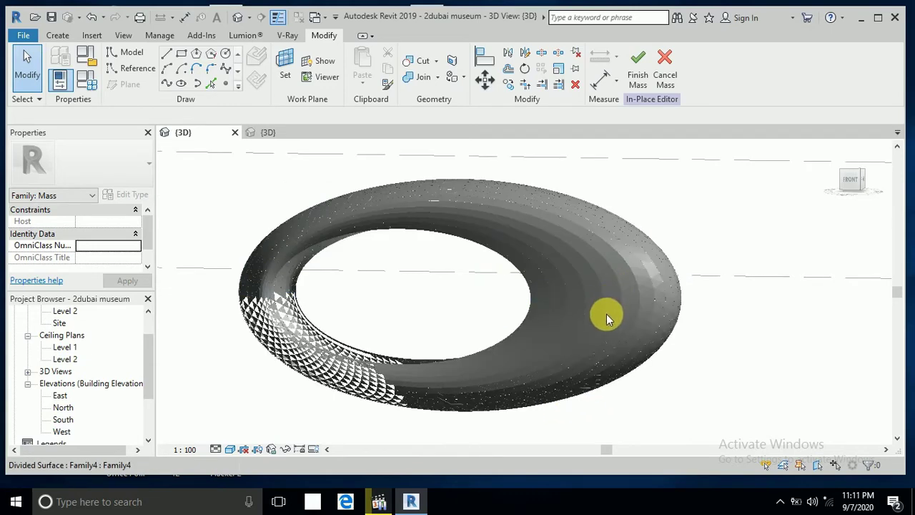
pyautogui.scroll(4, 607, 293)
pyautogui.scroll(1, 607, 300)
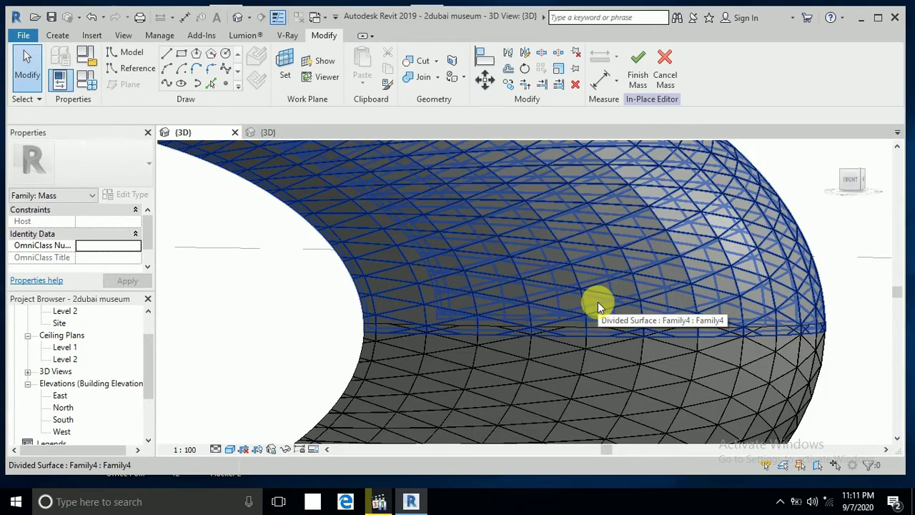
pyautogui.press('Tab')
pyautogui.press('Tab')
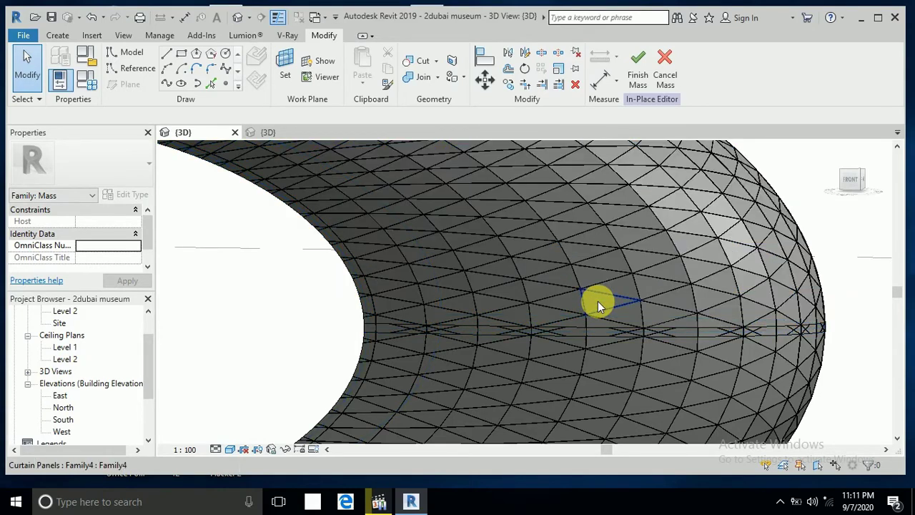
pyautogui.click(597, 301)
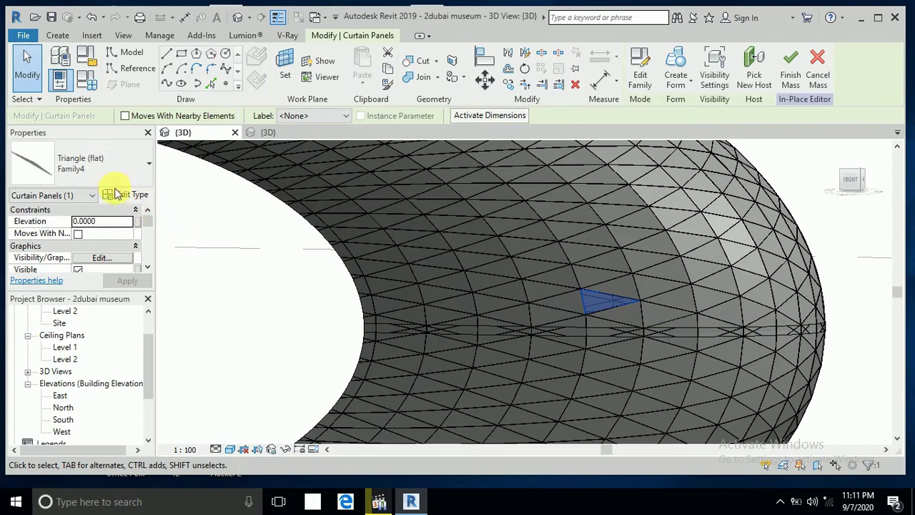
pyautogui.click(133, 196)
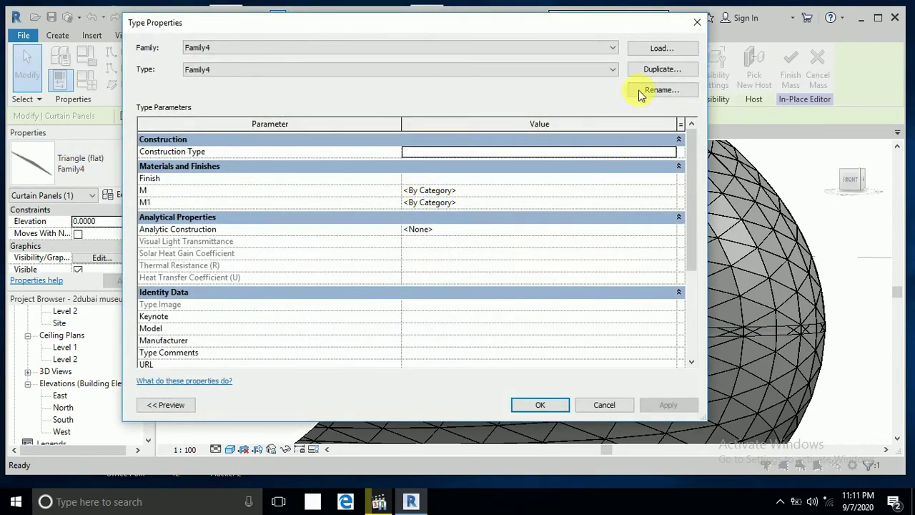
pyautogui.click(658, 69)
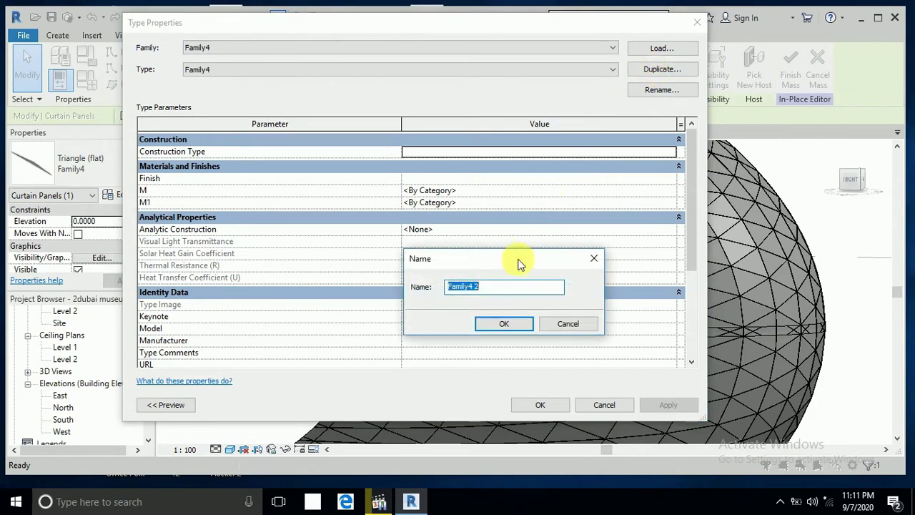
pyautogui.click(498, 325)
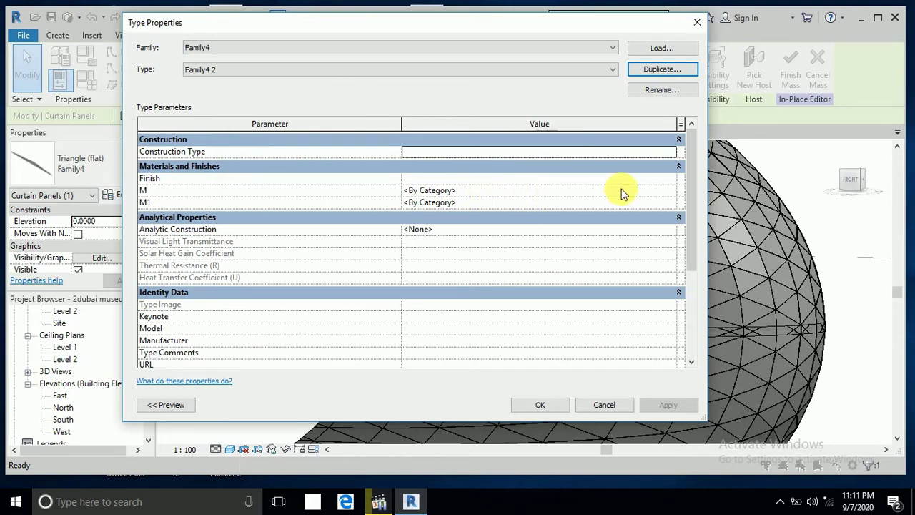
# - Create a new material for the M parameter of the Family4 2 type
pyautogui.click(670, 193)
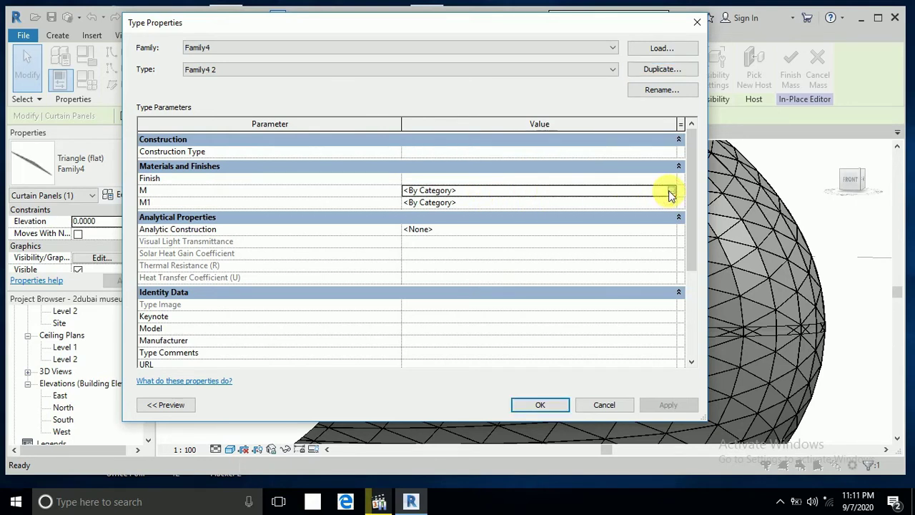
pyautogui.click(671, 190)
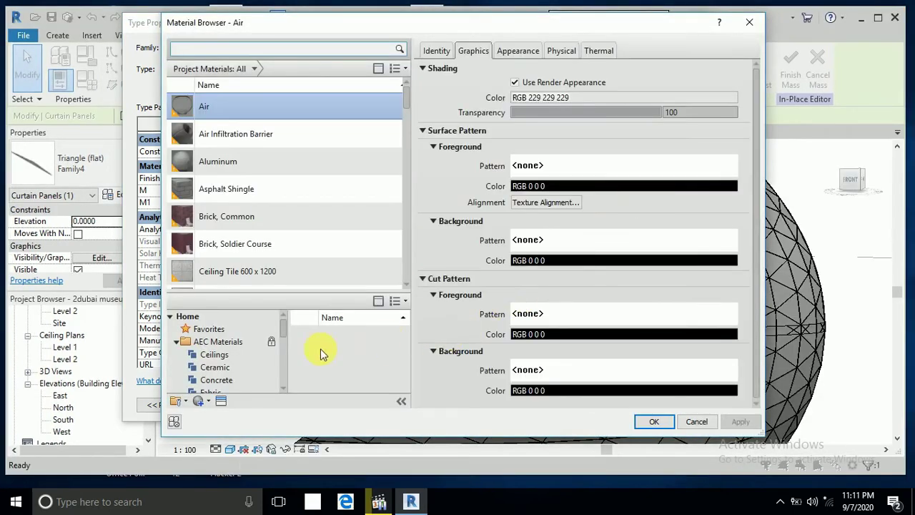
pyautogui.click(205, 402)
pyautogui.click(214, 413)
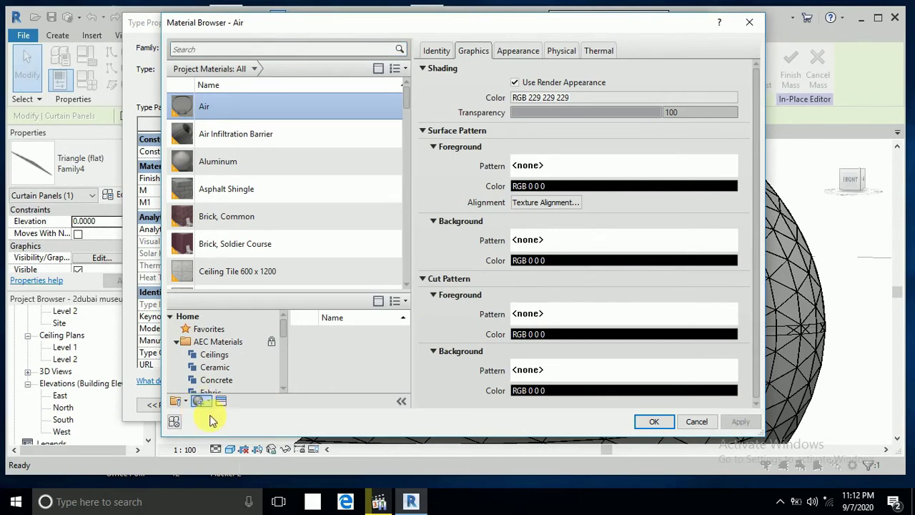
# - Set the new material's generic appearance color to RGB 46 46 105 and assign it to the M parameter
pyautogui.click(520, 53)
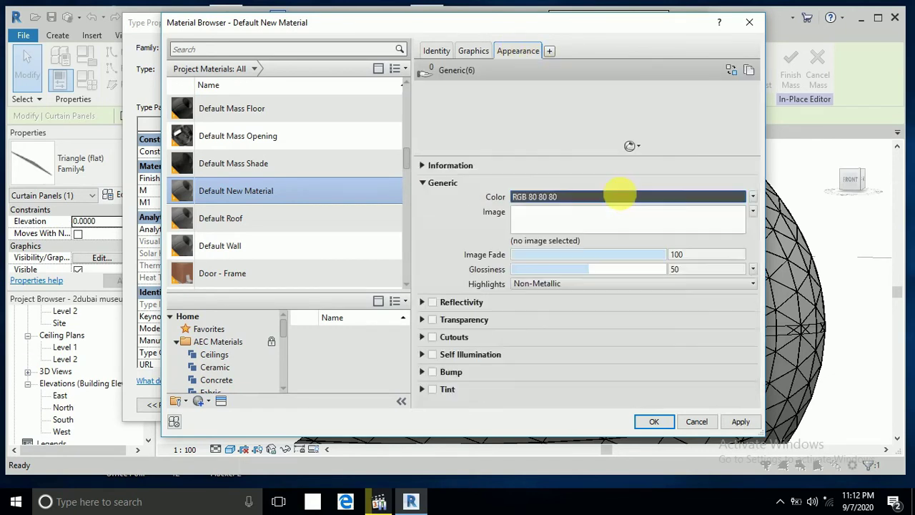
pyautogui.click(619, 196)
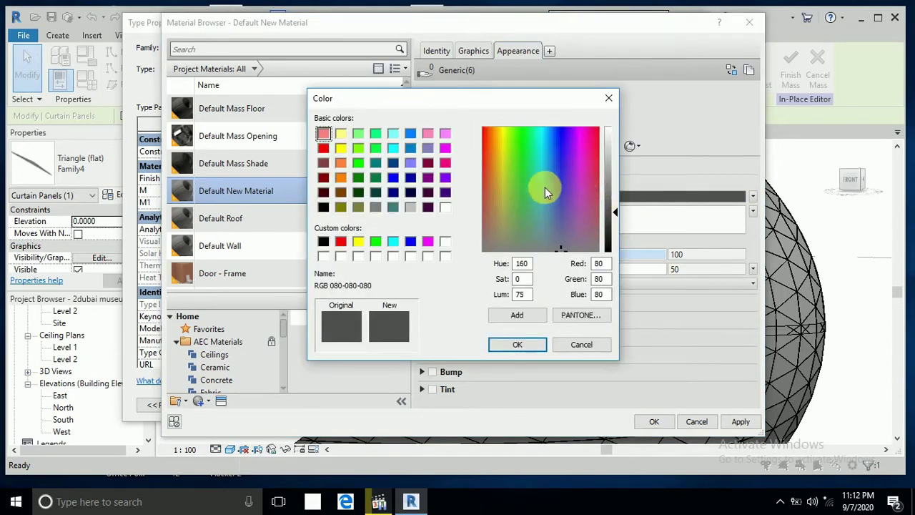
pyautogui.click(563, 205)
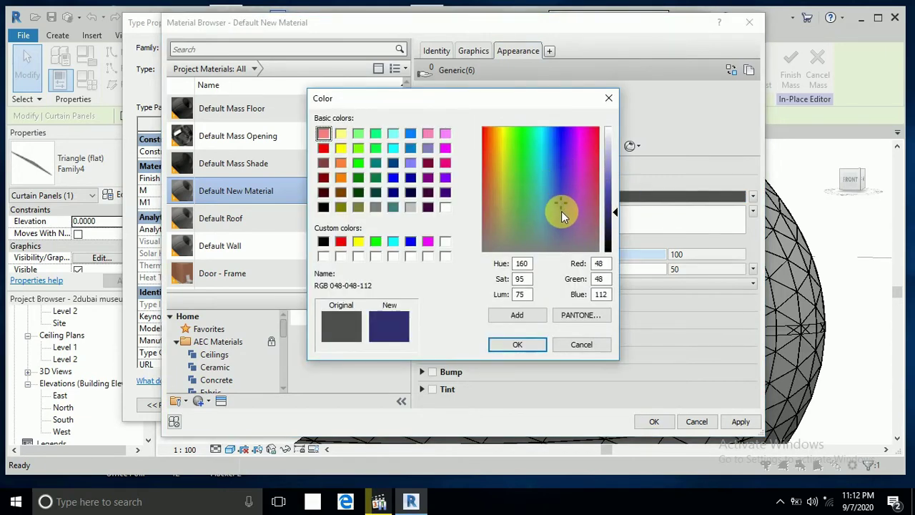
pyautogui.moveTo(613, 214)
pyautogui.mouseDown()
pyautogui.moveTo(613, 223)
pyautogui.moveTo(598, 218)
pyautogui.mouseUp()
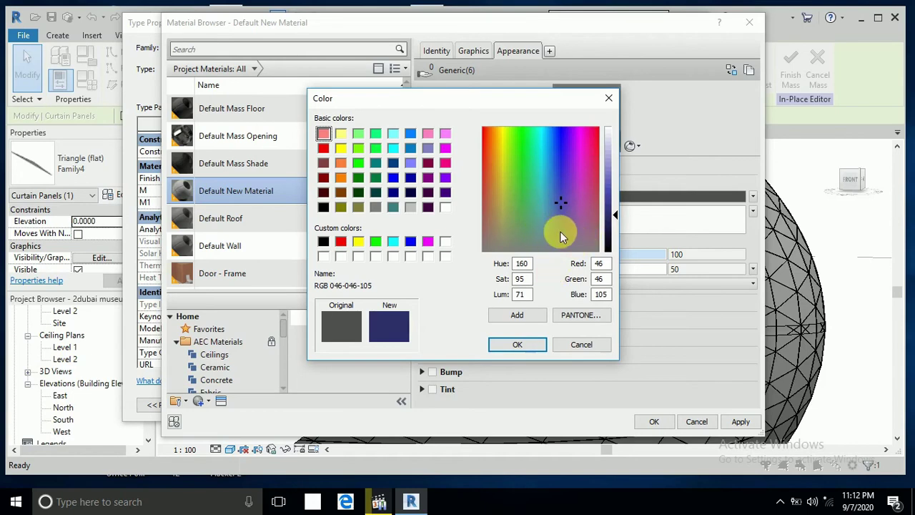
pyautogui.click(532, 348)
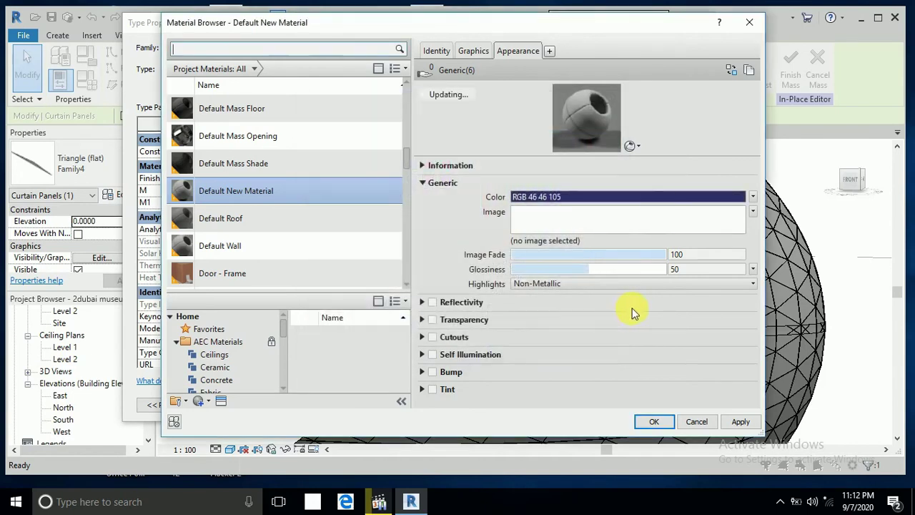
pyautogui.click(728, 423)
pyautogui.click(658, 423)
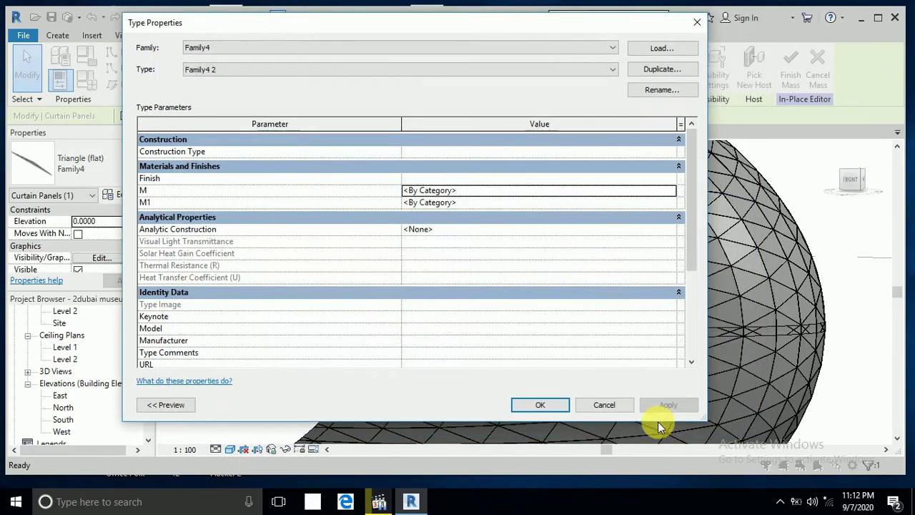
# - Confirm the Family4 2 type settings for the selected panel, clear the selection and change the 3D view's visual style
pyautogui.click(553, 403)
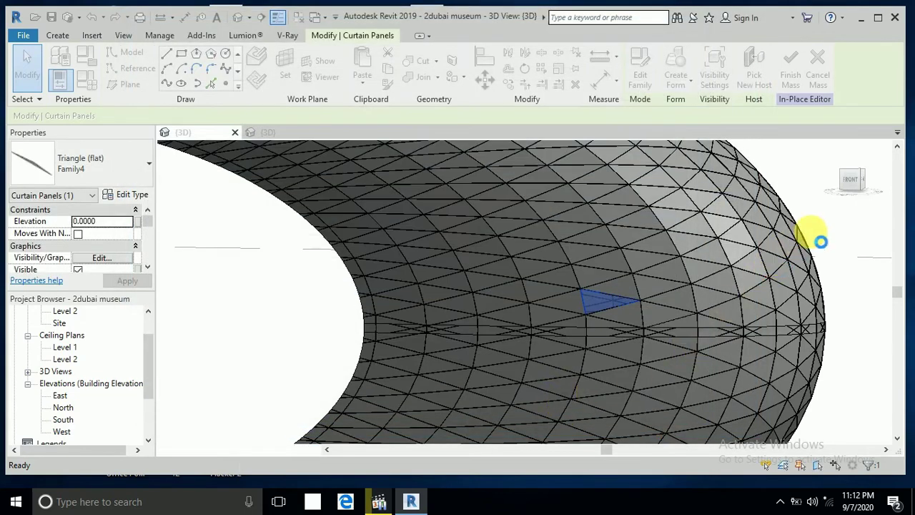
pyautogui.click(817, 237)
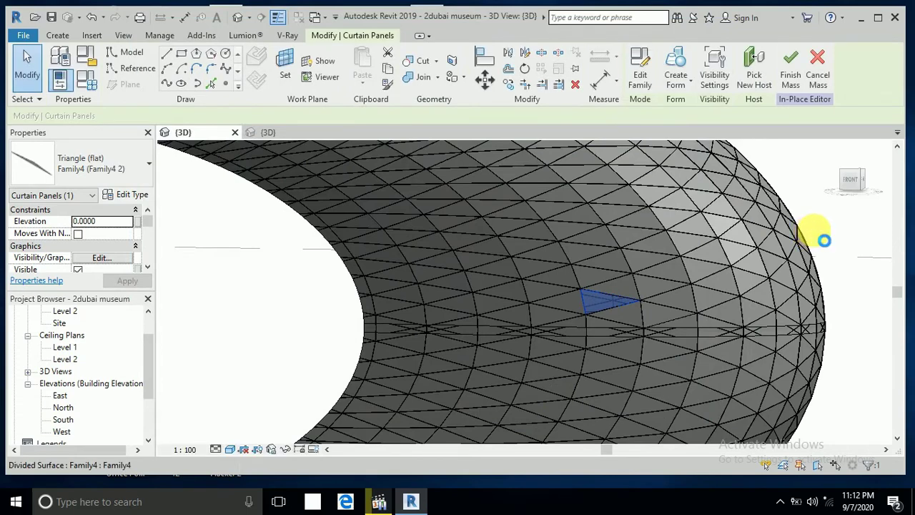
pyautogui.click(654, 323)
pyautogui.click(229, 449)
pyautogui.click(241, 422)
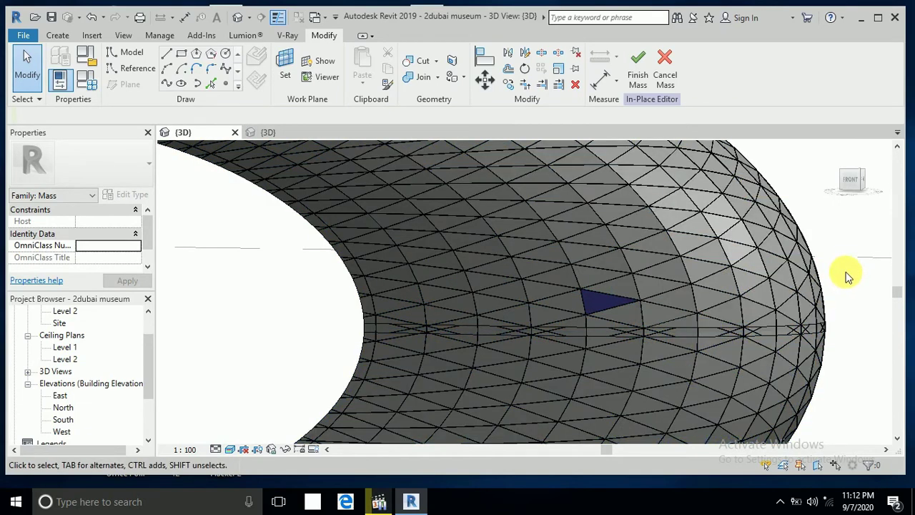
# - Select a second triangular panel, above and outward from the blue one on the ring's wide side, and assign it the Family4 2 type
pyautogui.scroll(-2, 847, 277)
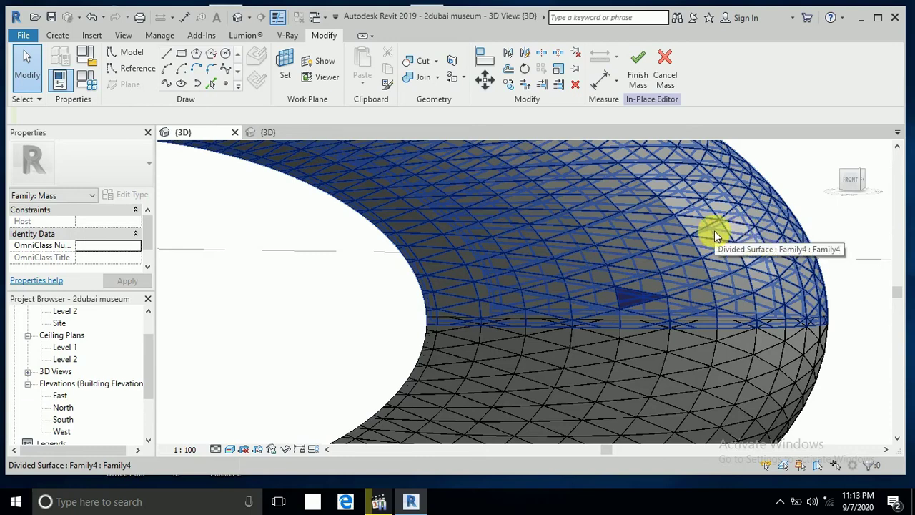
pyautogui.press('Tab')
pyautogui.press('Tab')
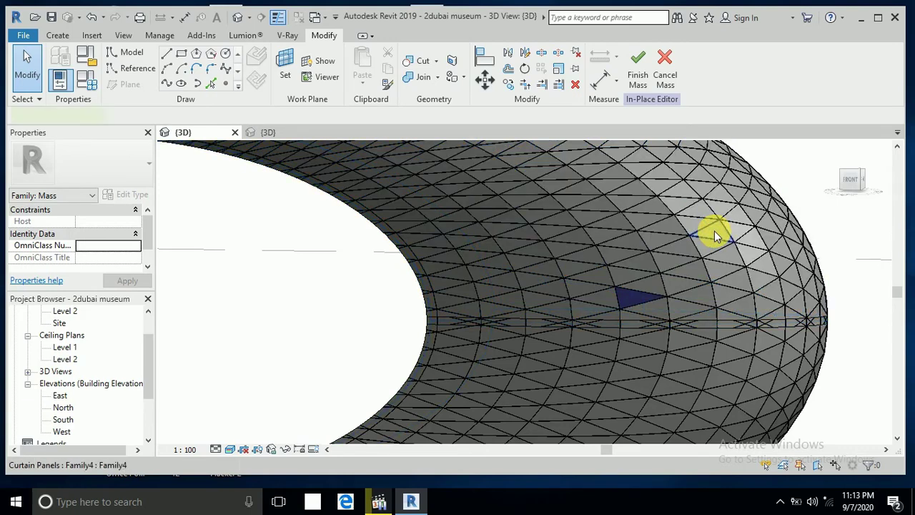
pyautogui.click(713, 231)
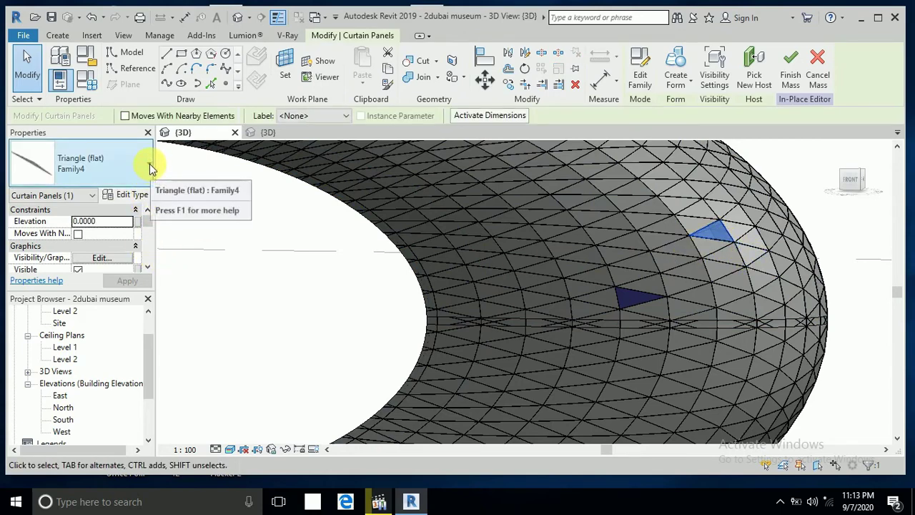
pyautogui.click(150, 168)
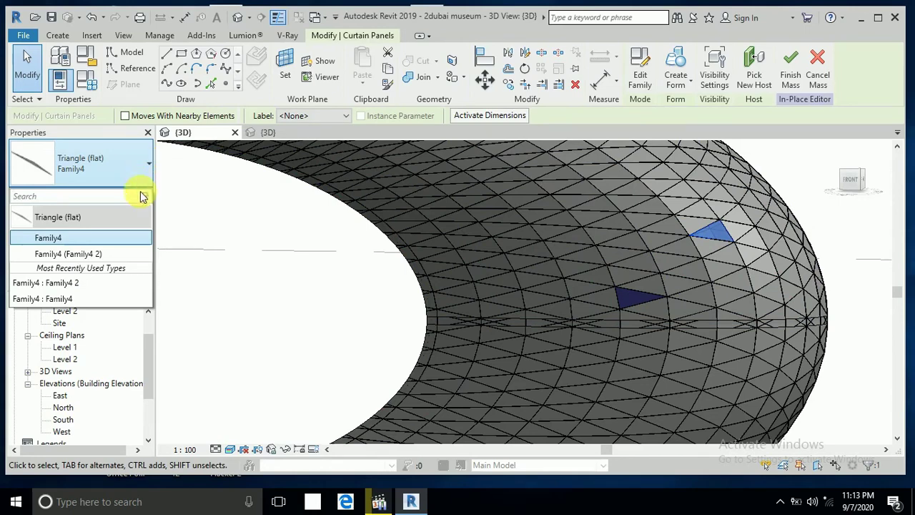
pyautogui.click(127, 258)
# - Assign the Family4 2 type to the triangular panel touching the outer lower corner of the panel just changed
pyautogui.click(754, 266)
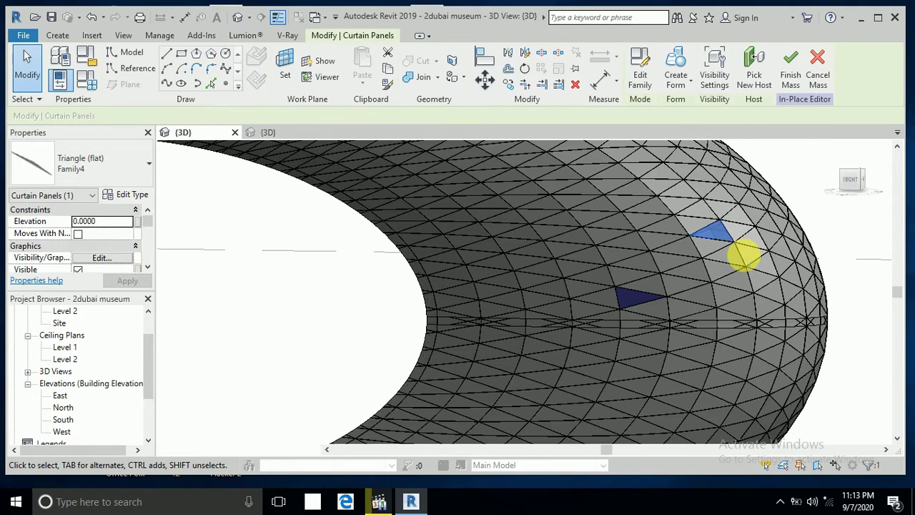
pyautogui.click(755, 262)
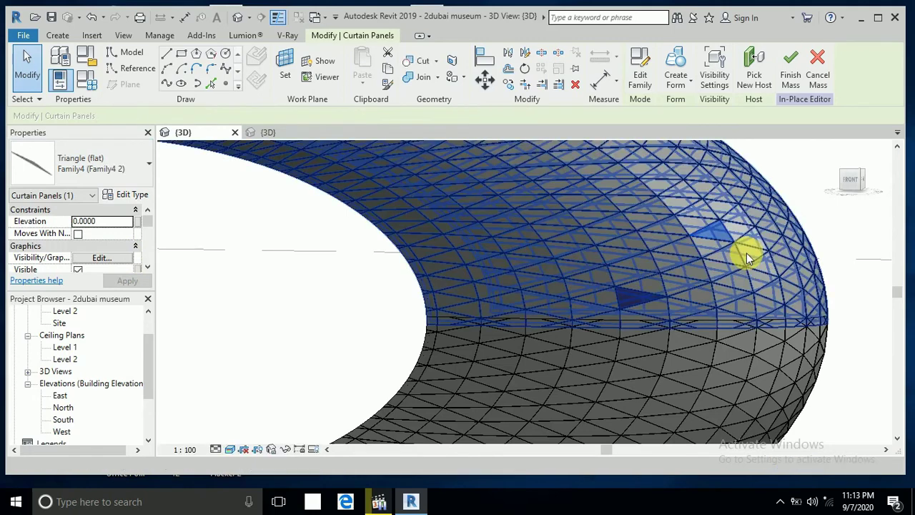
pyautogui.click(746, 256)
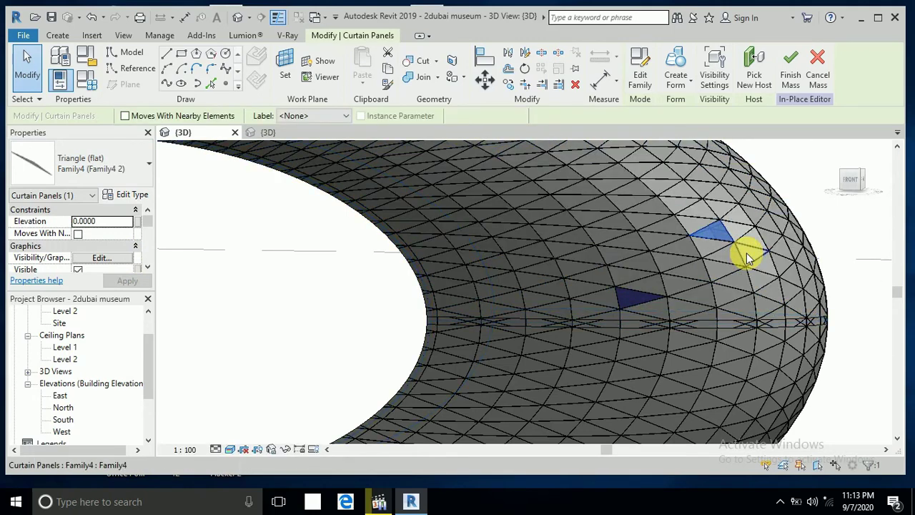
pyautogui.click(149, 166)
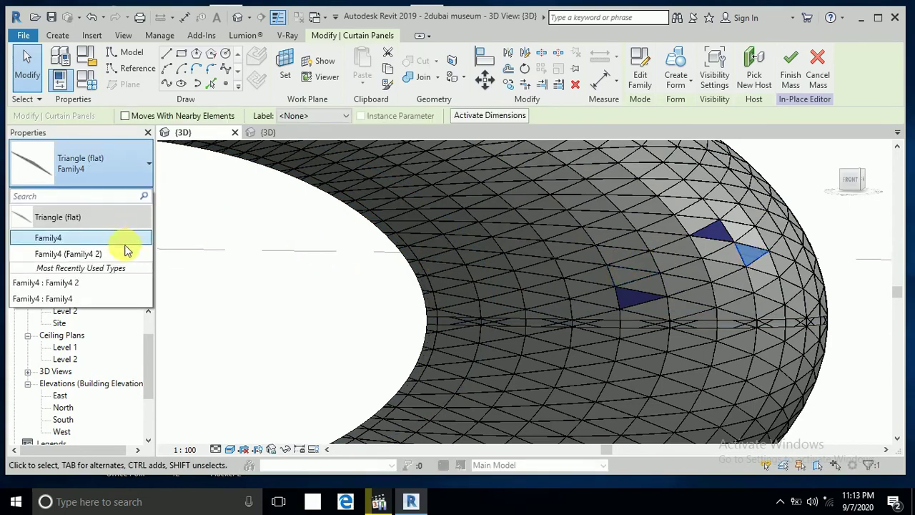
pyautogui.click(123, 251)
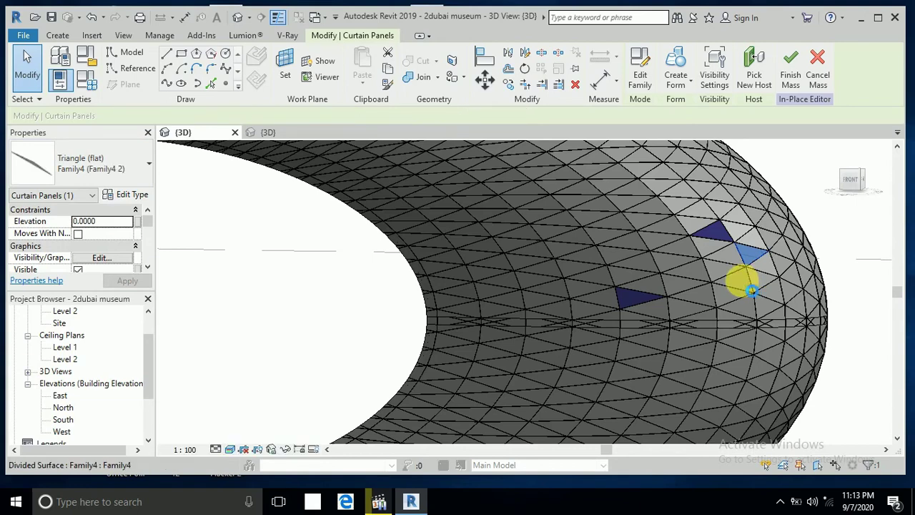
# - Change the triangular panel directly below the last recolored one to the Family4 2 type
pyautogui.click(741, 280)
pyautogui.press('Escape')
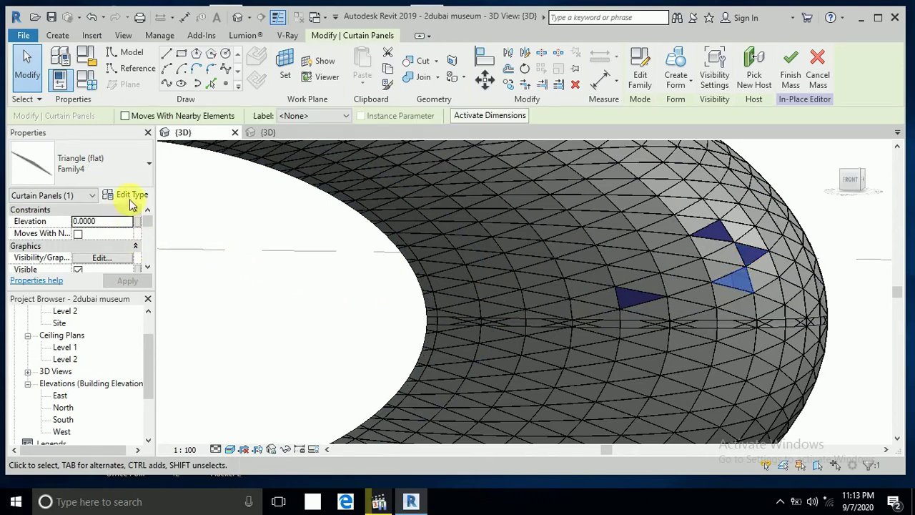
pyautogui.click(149, 163)
pyautogui.click(114, 256)
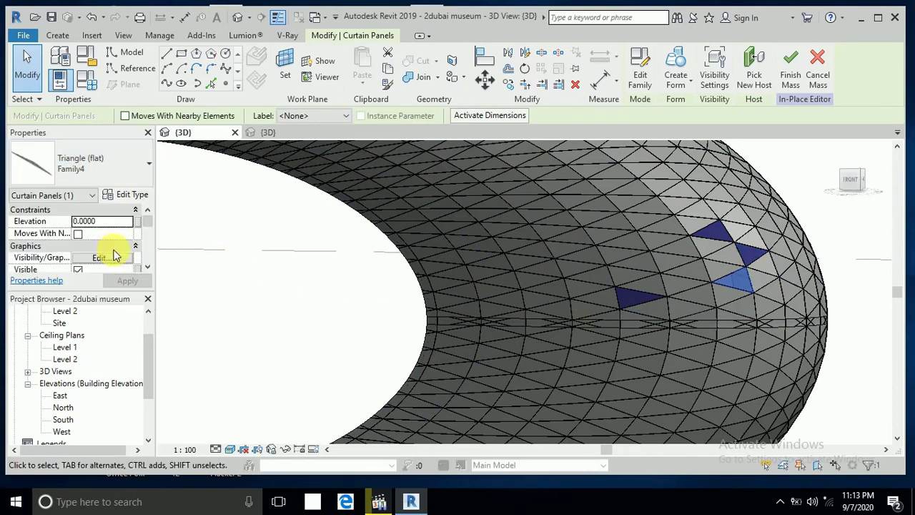
# - Select the triangular panel on the inner side of the lowest panel in the new blue cluster and switch it to Family4 2
pyautogui.press('Tab')
pyautogui.click(698, 269)
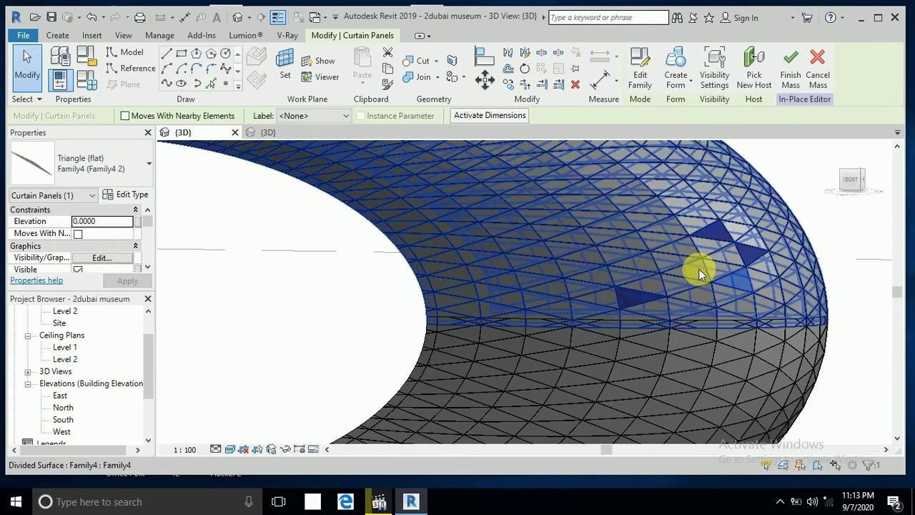
pyautogui.press('Tab')
pyautogui.click(698, 269)
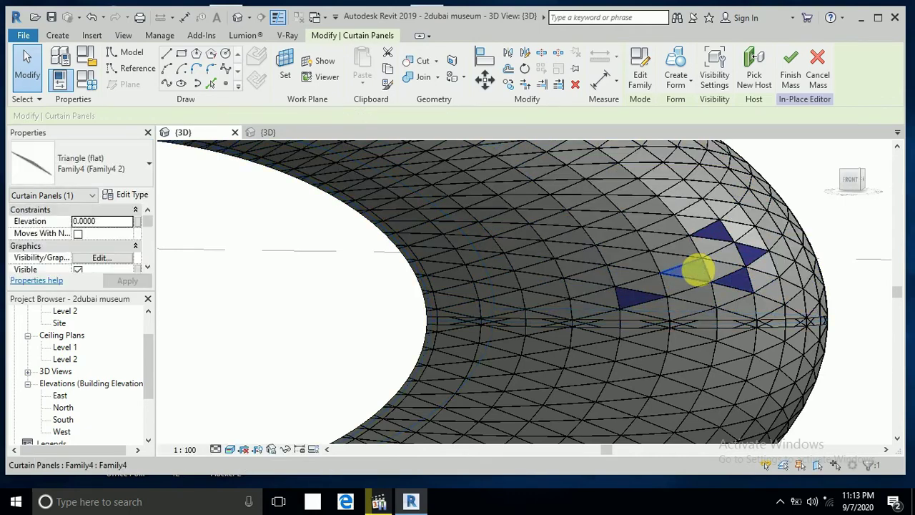
pyautogui.click(149, 164)
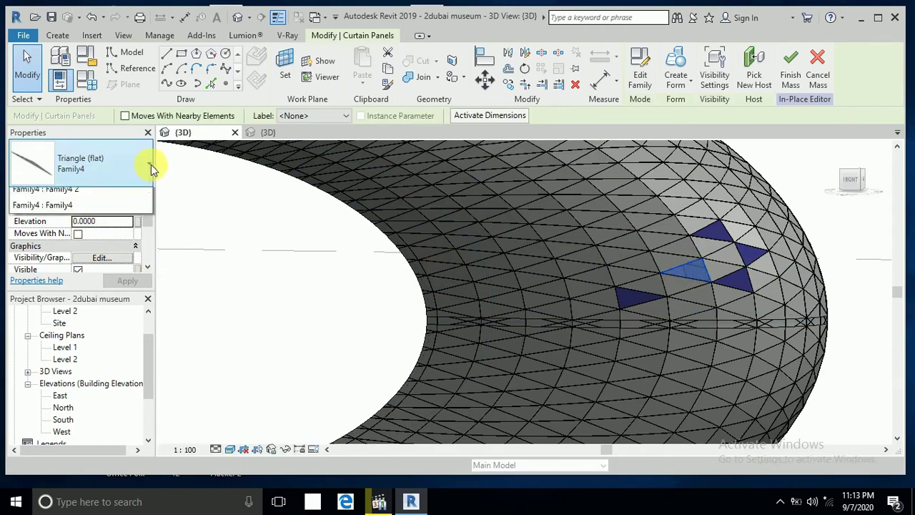
pyautogui.click(147, 256)
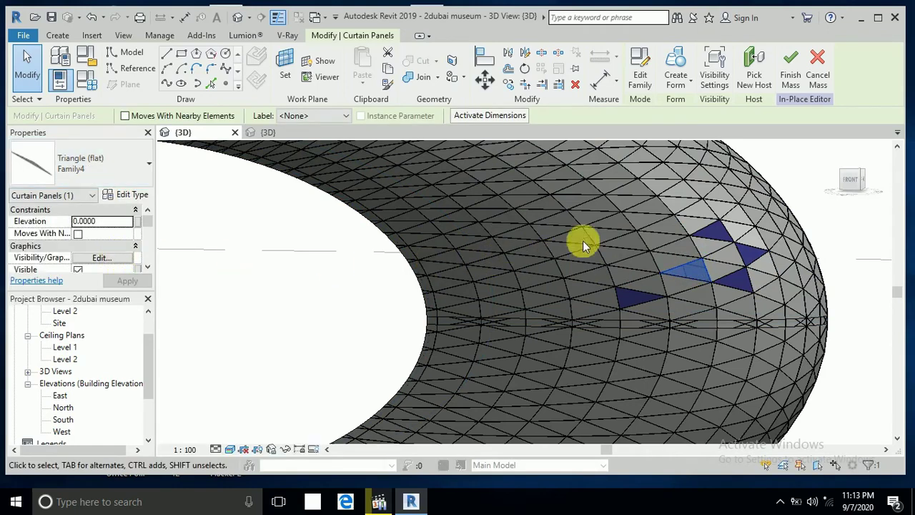
# - Apply the Family4 2 type to the triangular panel adjoining the upper edge of the panel just changed
pyautogui.click(668, 257)
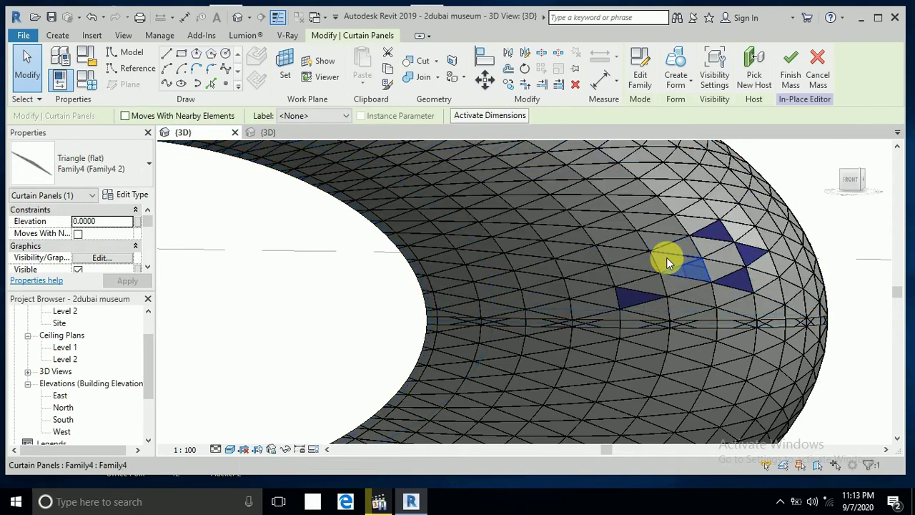
pyautogui.click(665, 257)
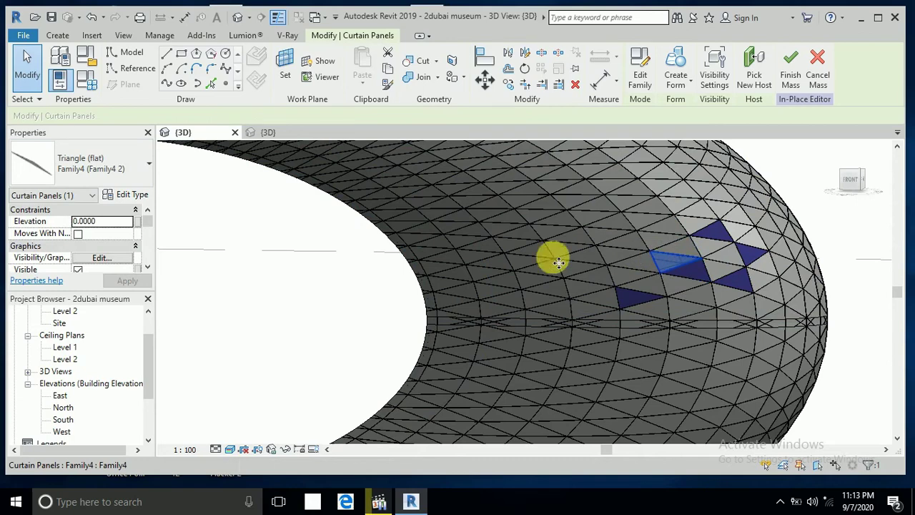
pyautogui.click(152, 169)
pyautogui.click(476, 252)
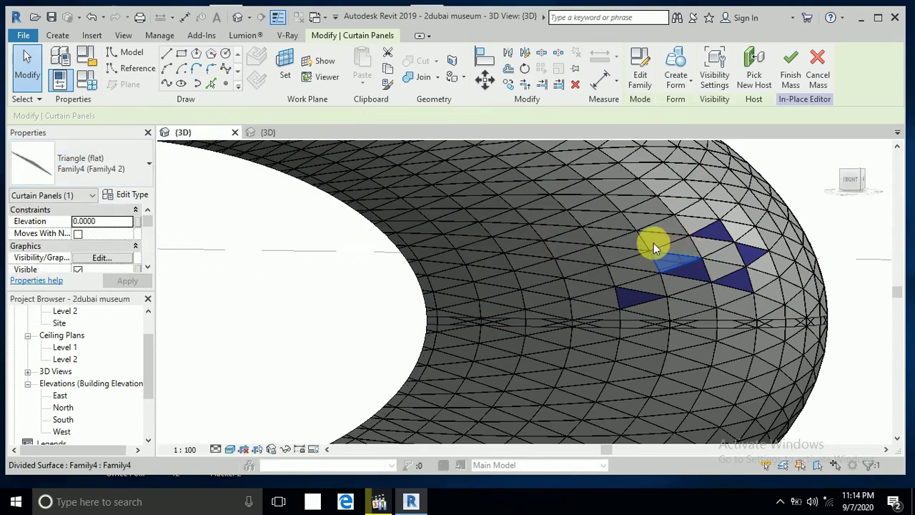
# - Clear the panel selection and examine the pattern of recolored panels on the whole ring
pyautogui.click(619, 236)
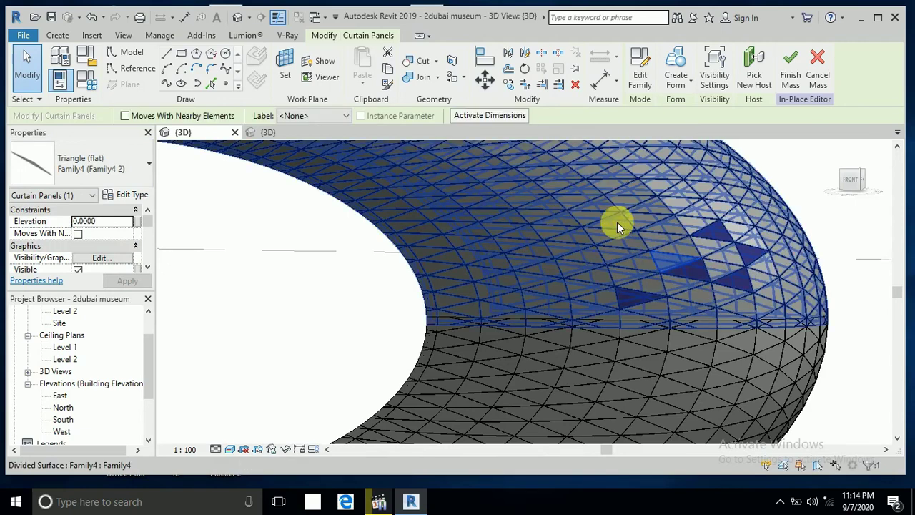
pyautogui.keyDown('shift'); pyautogui.moveTo(623, 228); pyautogui.dragTo(791, 201, button='middle'); pyautogui.keyUp('shift')
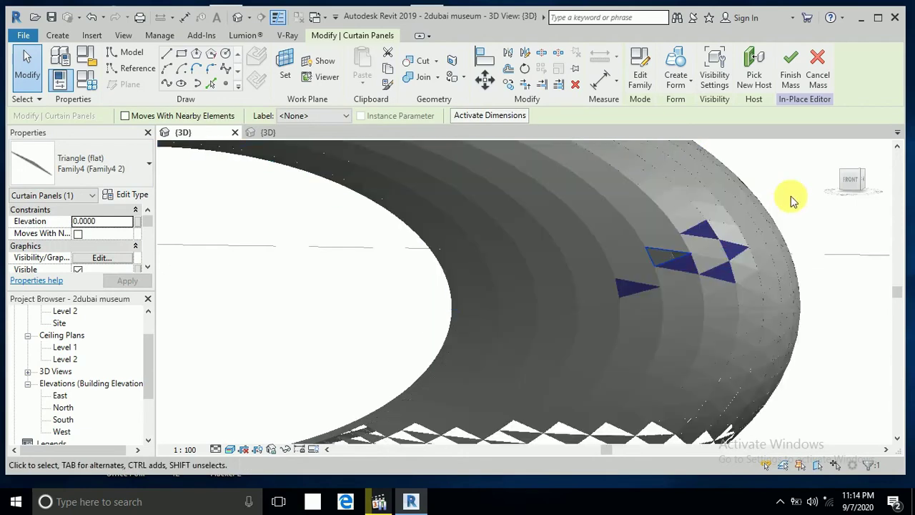
pyautogui.press('Escape')
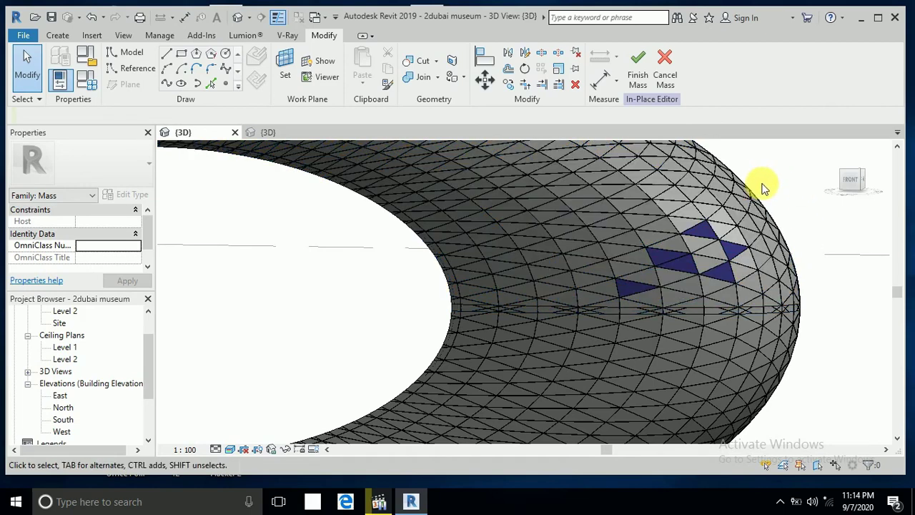
pyautogui.hotkey('ctrl', 'z')
pyautogui.hotkey('ctrl', 'y')
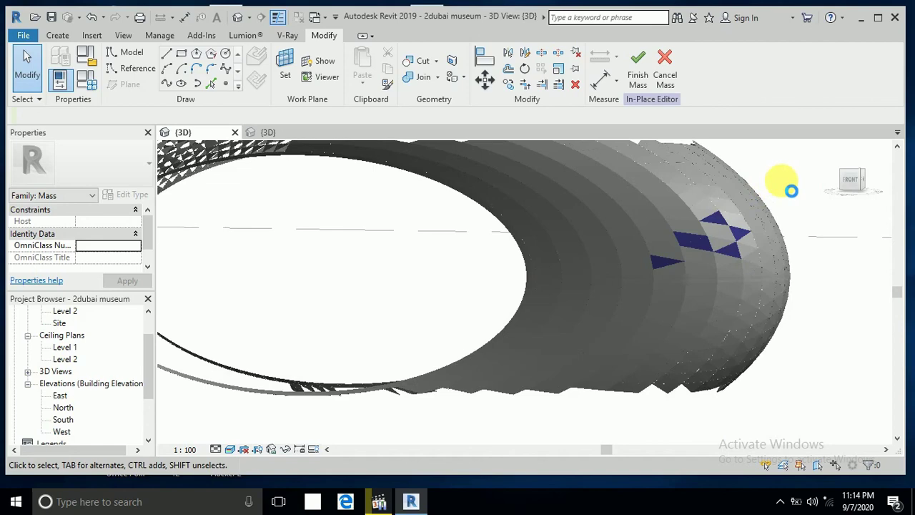
pyautogui.keyDown('shift'); pyautogui.moveTo(790, 190); pyautogui.dragTo(783, 185, button='middle'); pyautogui.keyUp('shift')
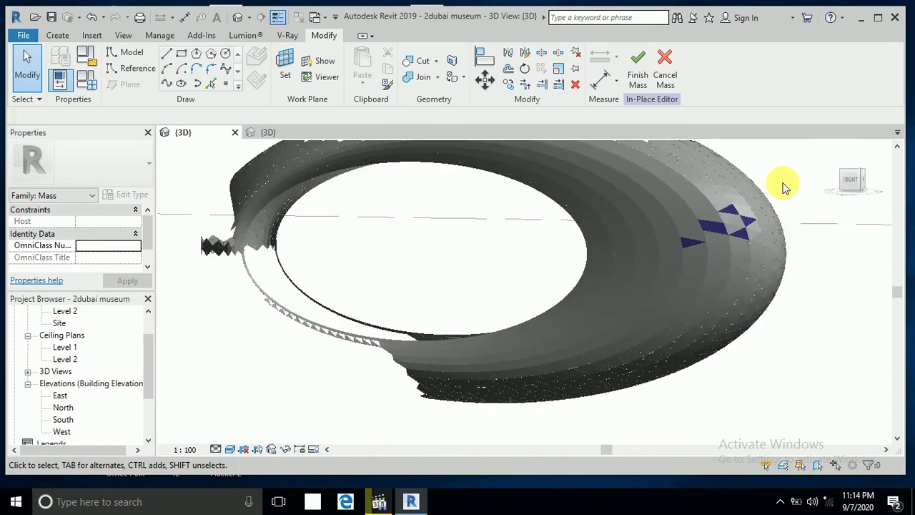
pyautogui.moveTo(780, 177); pyautogui.dragTo(792, 198, button='middle')
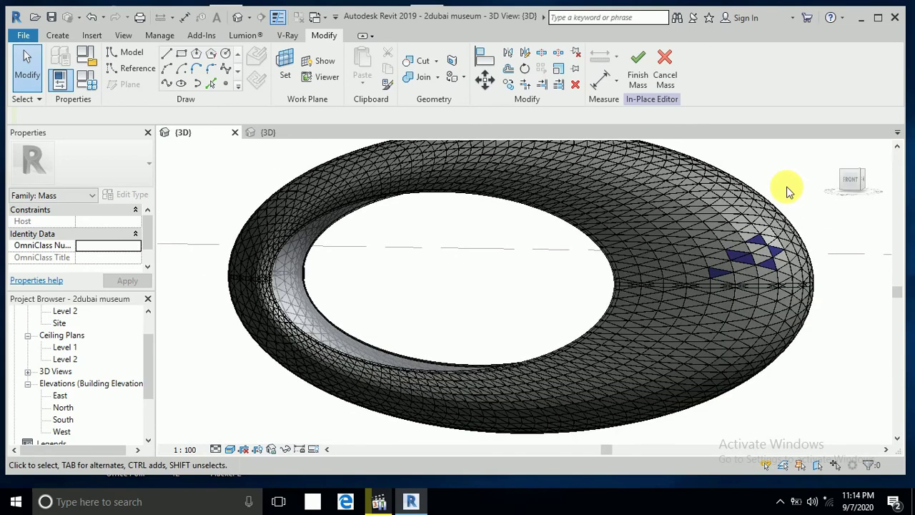
pyautogui.moveTo(788, 191); pyautogui.dragTo(804, 208, button='middle')
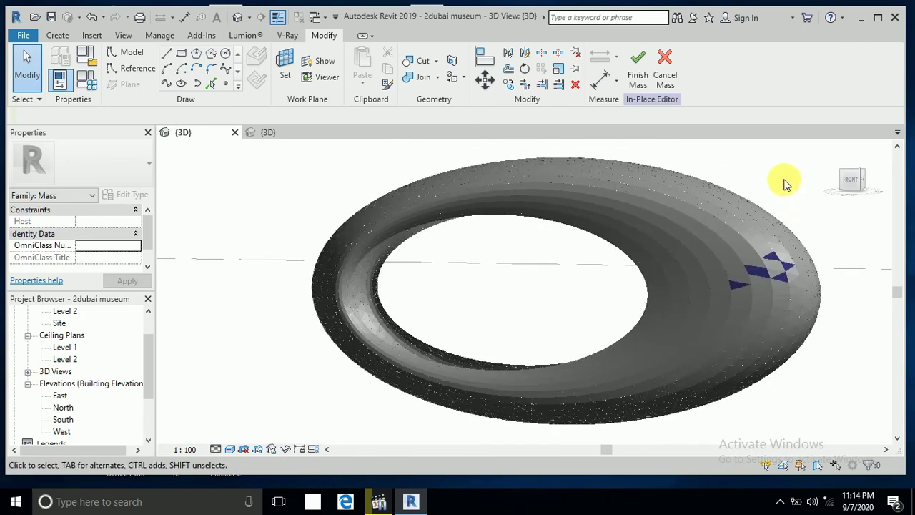